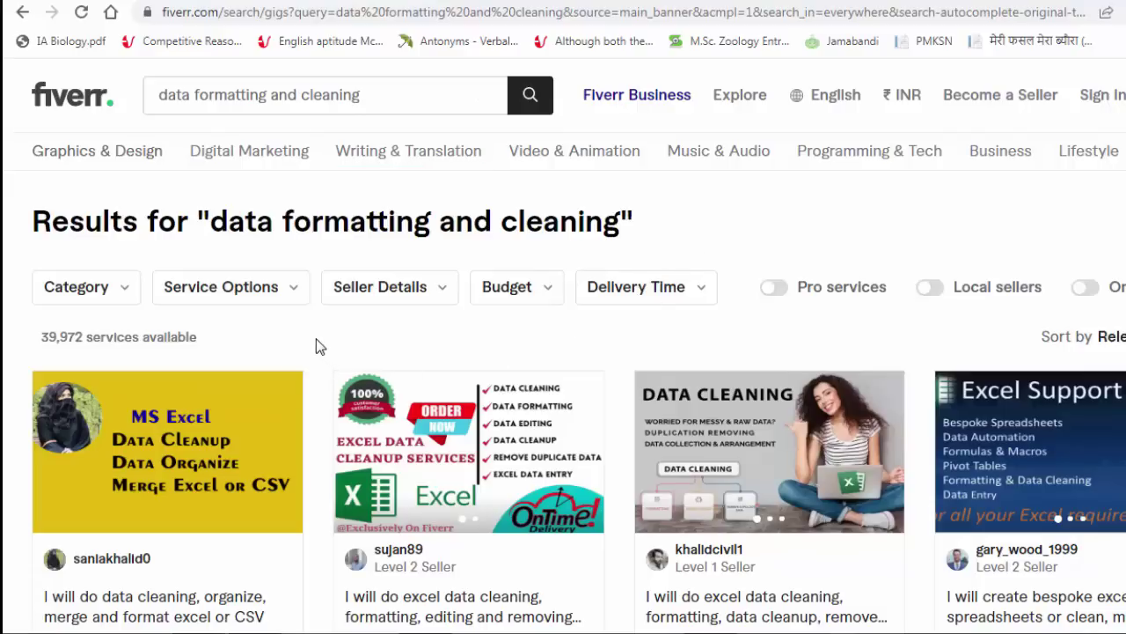
# Scroll through the 39,972 'data formatting and cleaning' gig results on Fiverr.
pyautogui.scroll(-3, 316, 339)
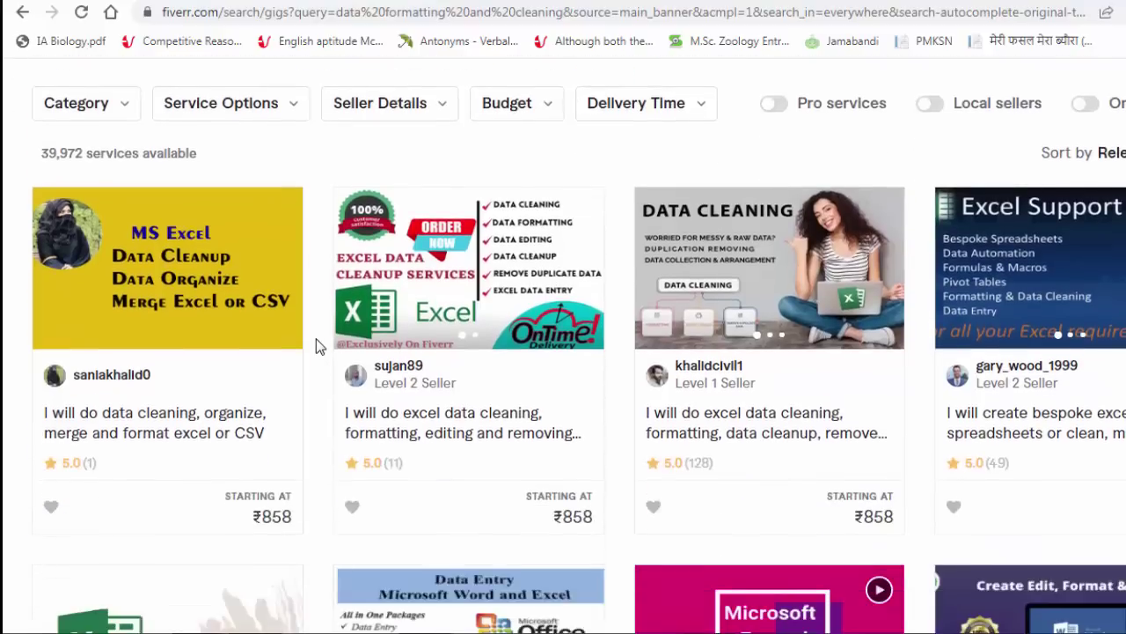
pyautogui.scroll(-2, 316, 340)
pyautogui.scroll(5, 316, 340)
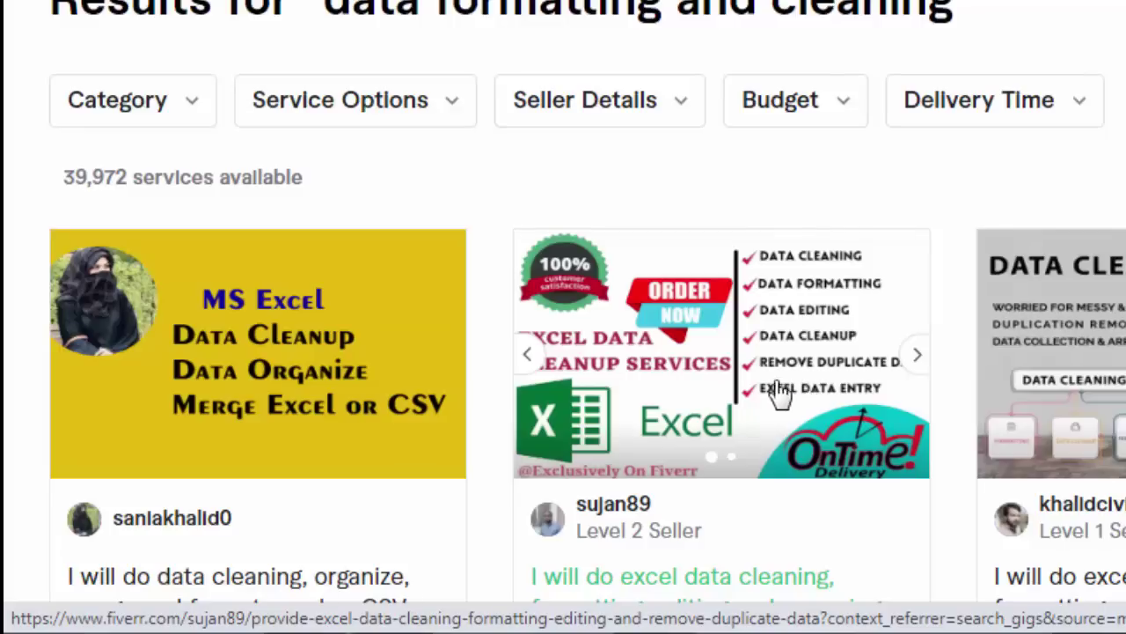
# Open the Excel data cleanup gig and compare its Standard and Premium packages, ending on Basic at ₹858.
pyautogui.click(706, 349)
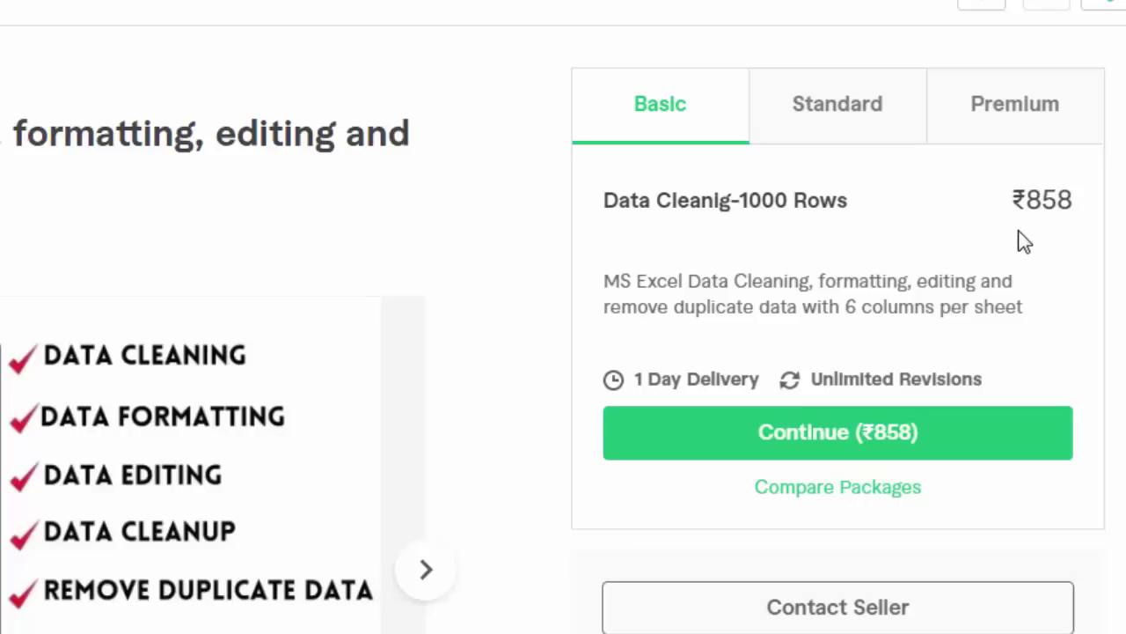
pyautogui.click(838, 115)
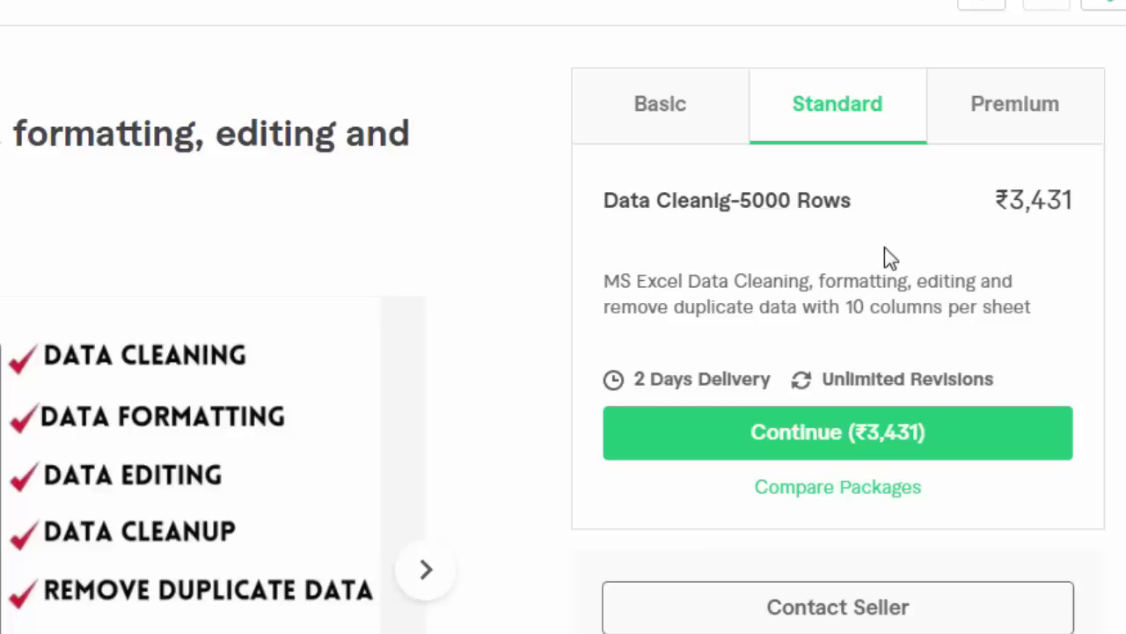
pyautogui.click(679, 126)
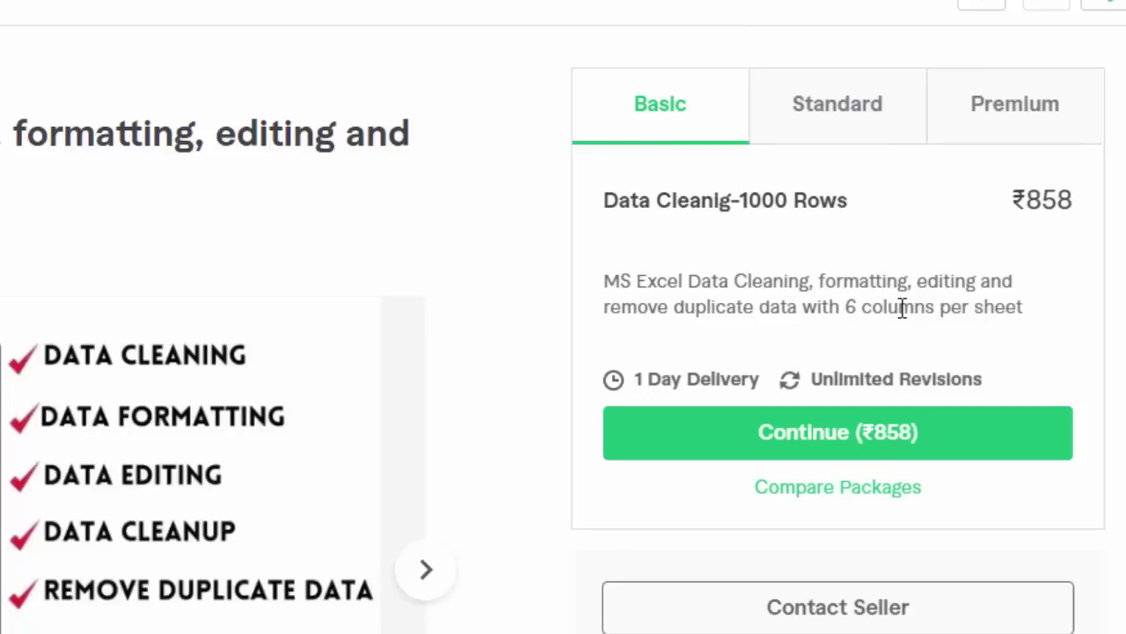
pyautogui.click(843, 117)
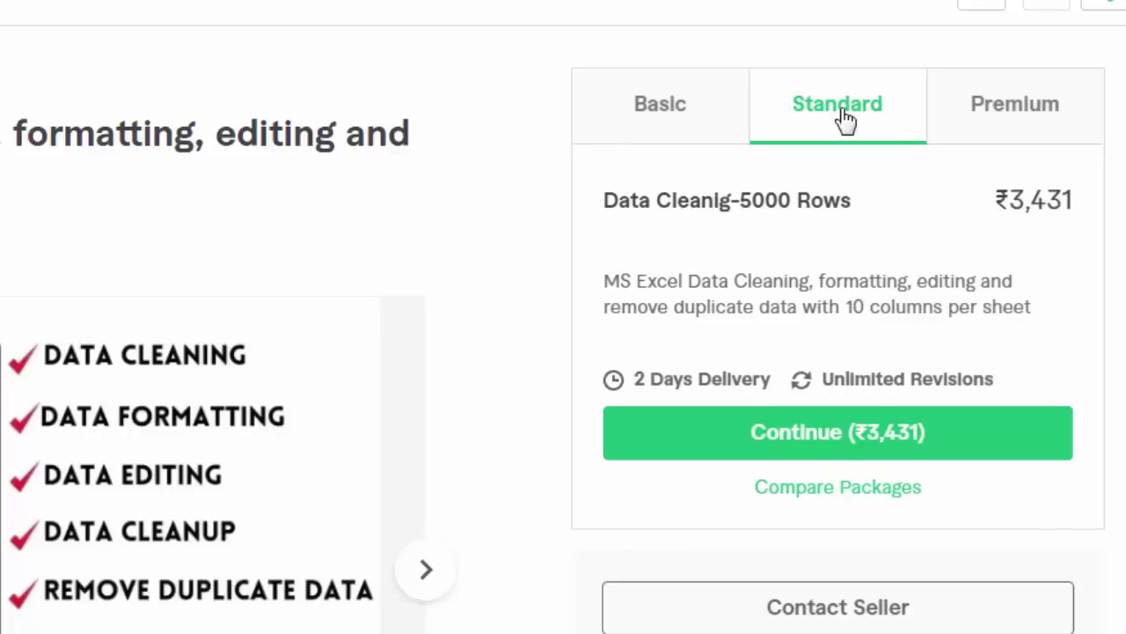
pyautogui.click(1029, 109)
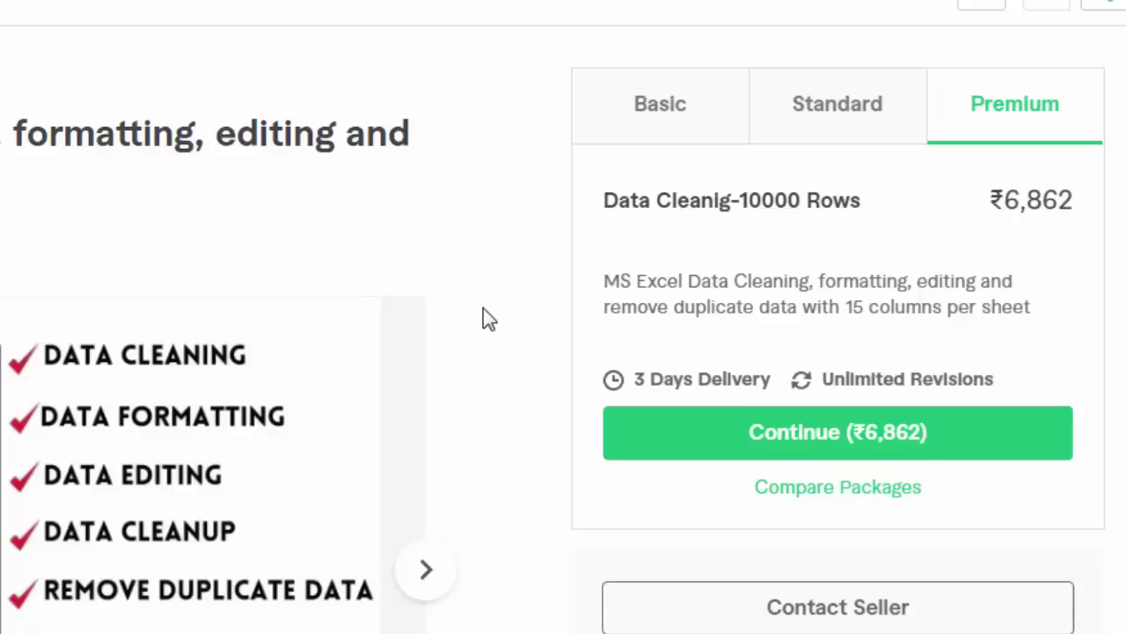
pyautogui.scroll(-2, 483, 307)
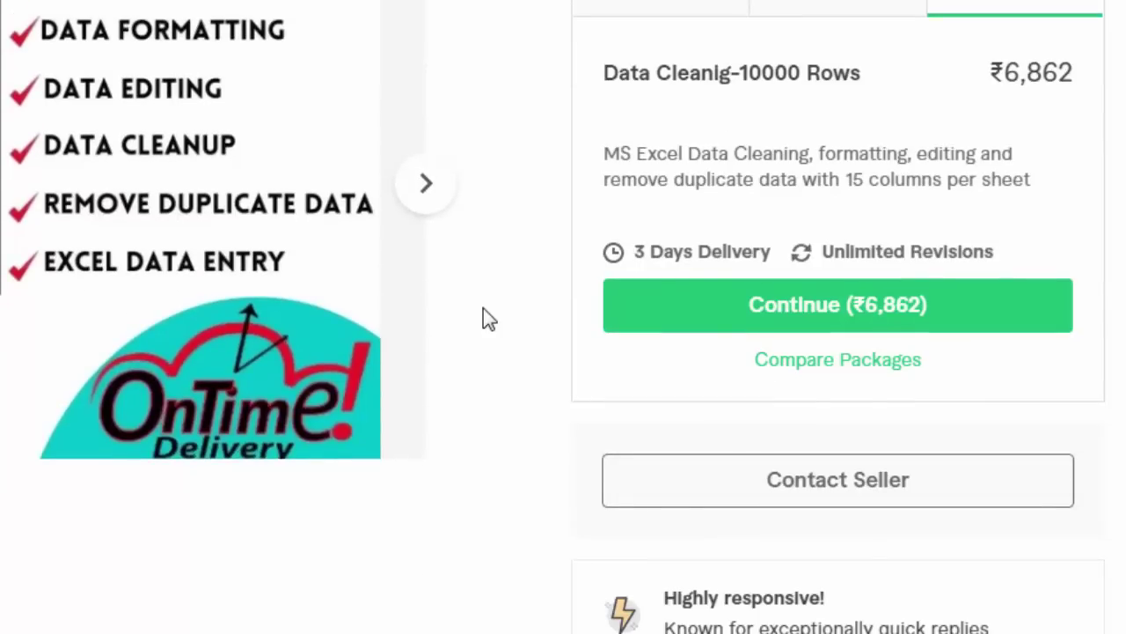
pyautogui.scroll(1, 483, 308)
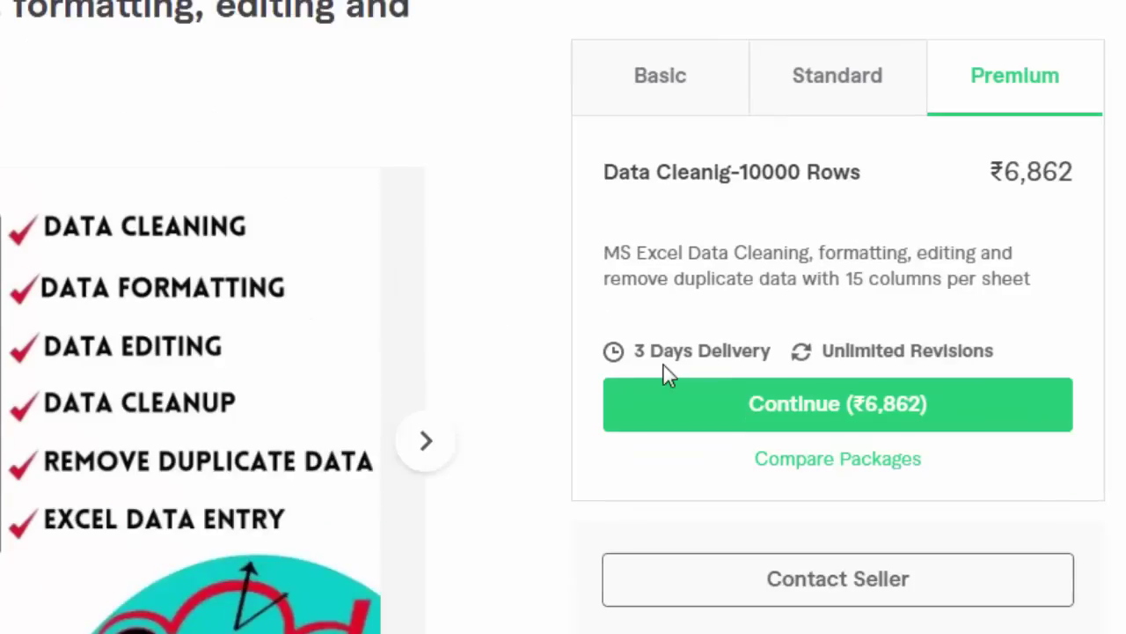
pyautogui.click(837, 110)
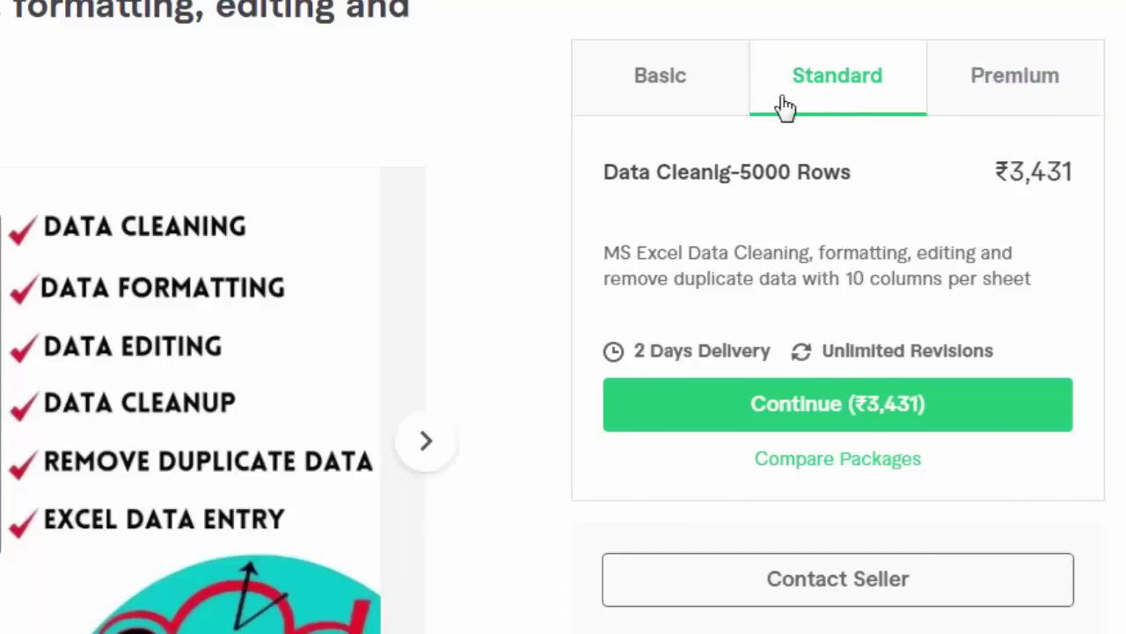
pyautogui.click(689, 101)
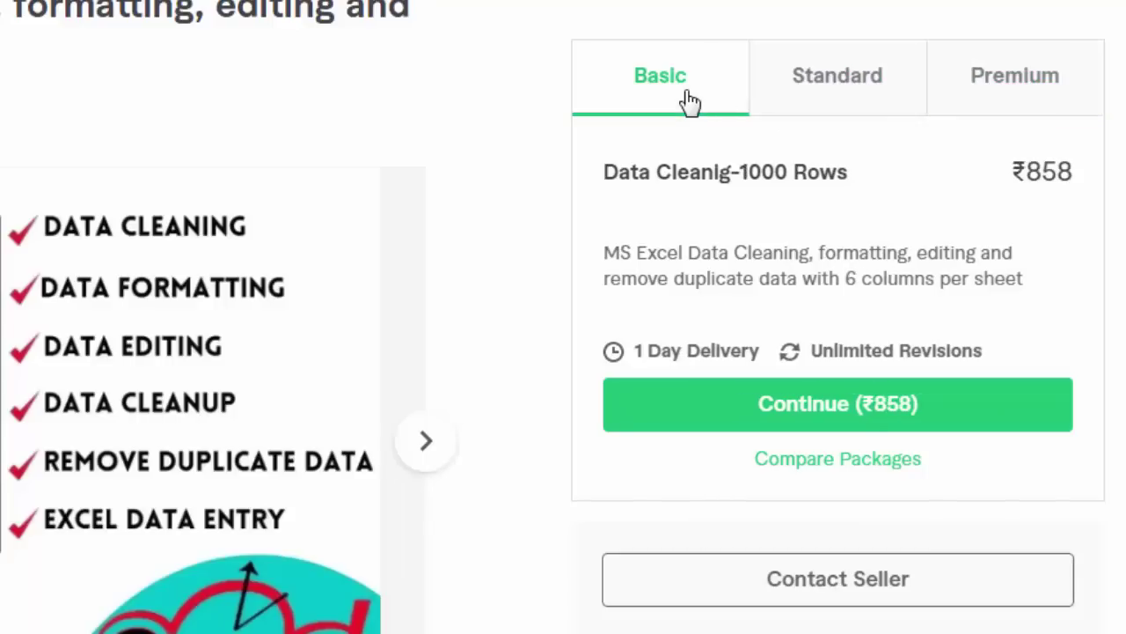
# Scroll through the gig's About This Gig and About The Seller sections.
pyautogui.scroll(-5, 589, 291)
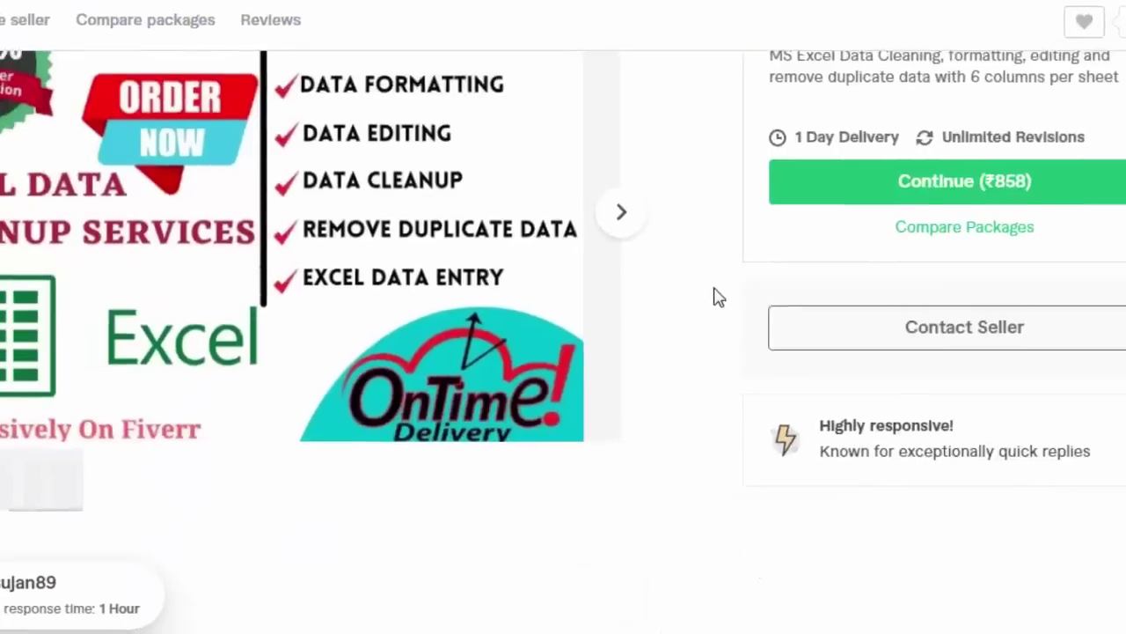
pyautogui.scroll(-2, 791, 299)
pyautogui.scroll(-3, 791, 299)
pyautogui.scroll(-2, 791, 299)
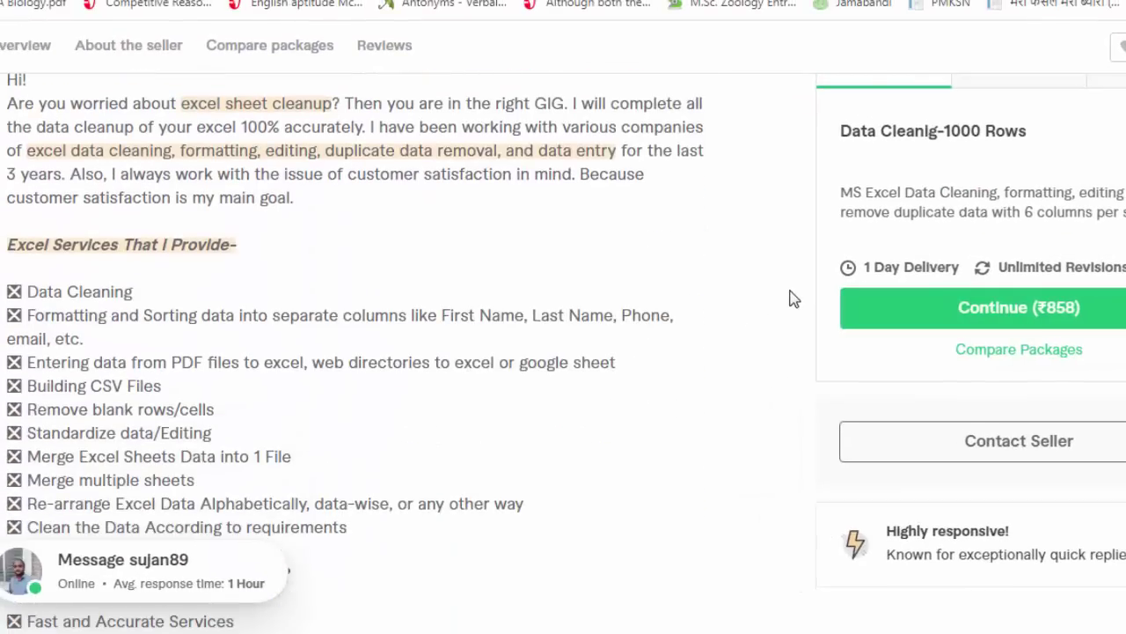
pyautogui.scroll(-1, 791, 299)
pyautogui.scroll(-2, 792, 299)
pyautogui.scroll(-2, 791, 300)
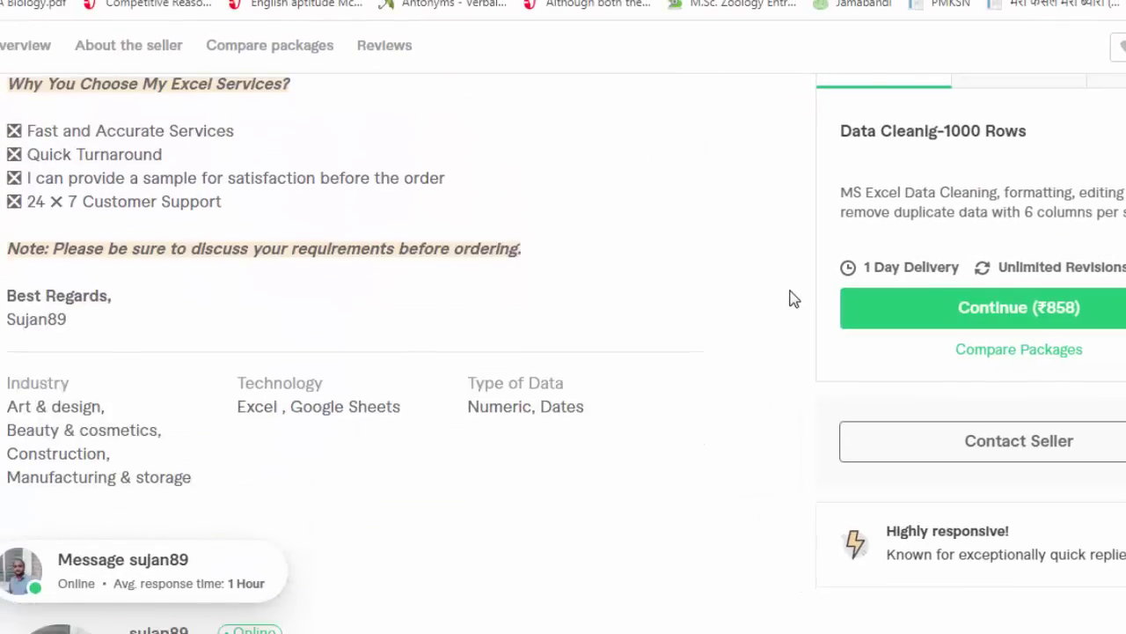
pyautogui.scroll(-3, 791, 300)
pyautogui.scroll(-2, 791, 299)
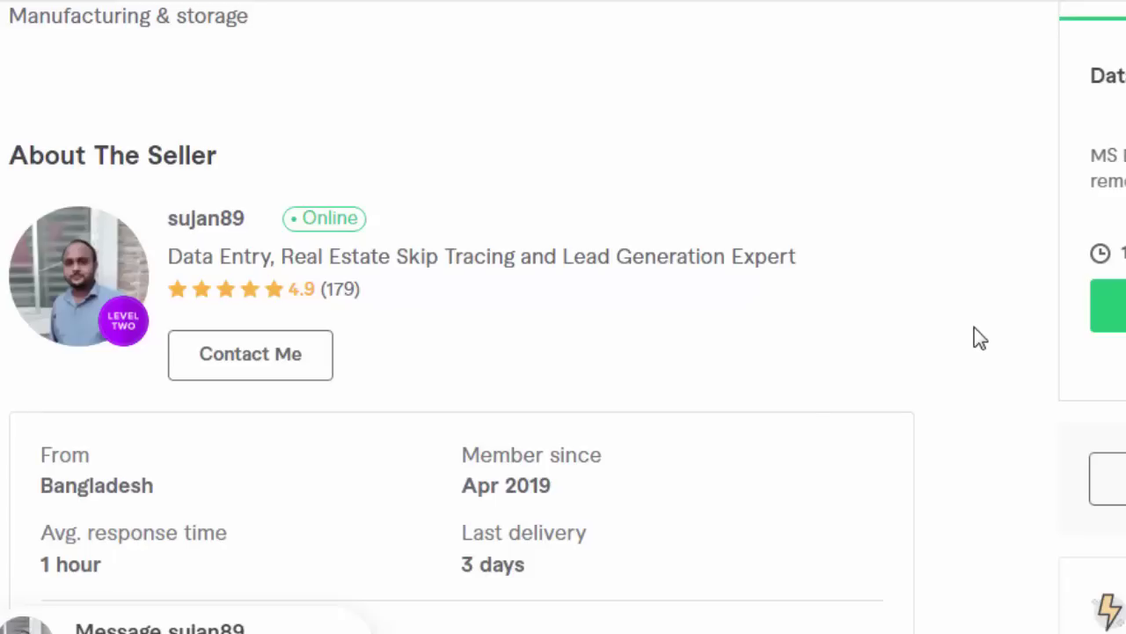
pyautogui.scroll(-2, 975, 327)
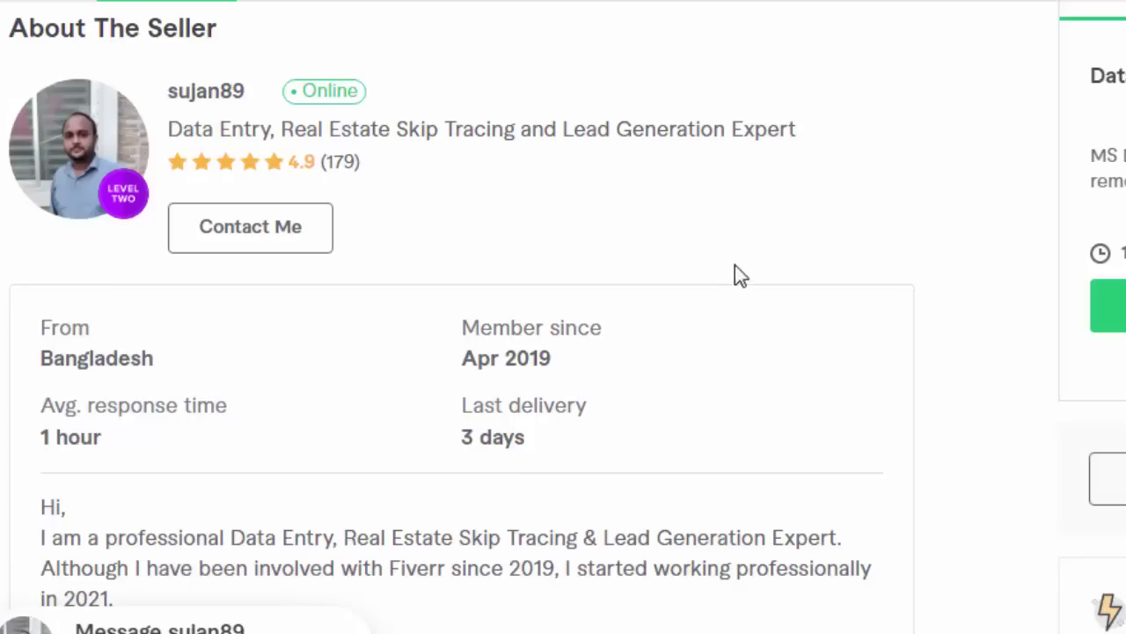
pyautogui.scroll(6, 759, 144)
pyautogui.scroll(5, 707, 297)
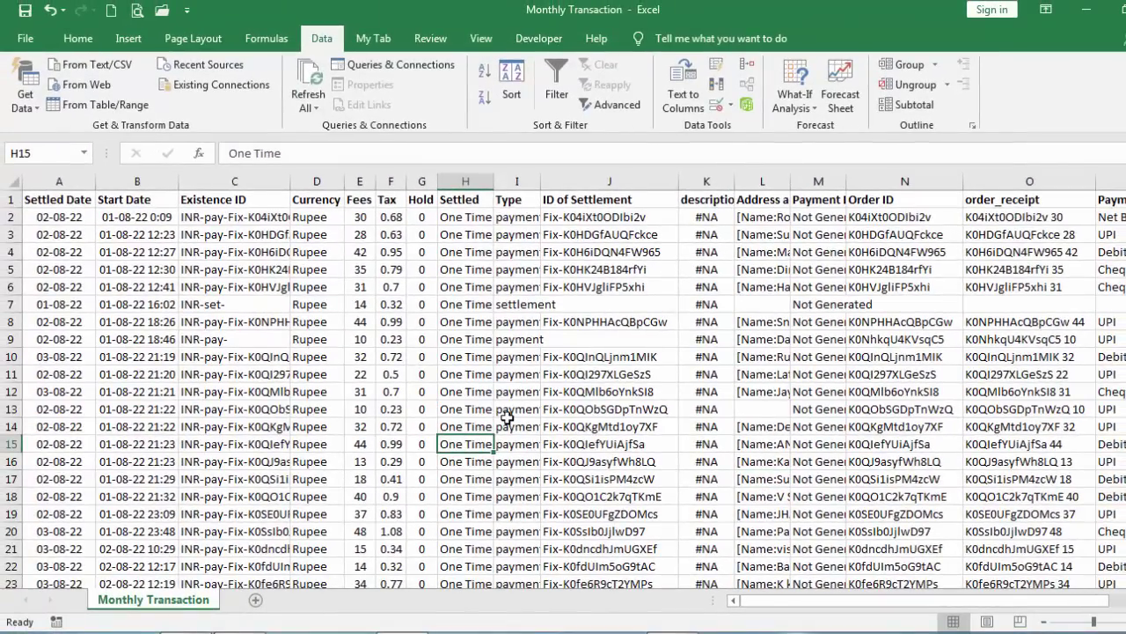
pyautogui.scroll(-3, 507, 418)
pyautogui.scroll(-5, 507, 418)
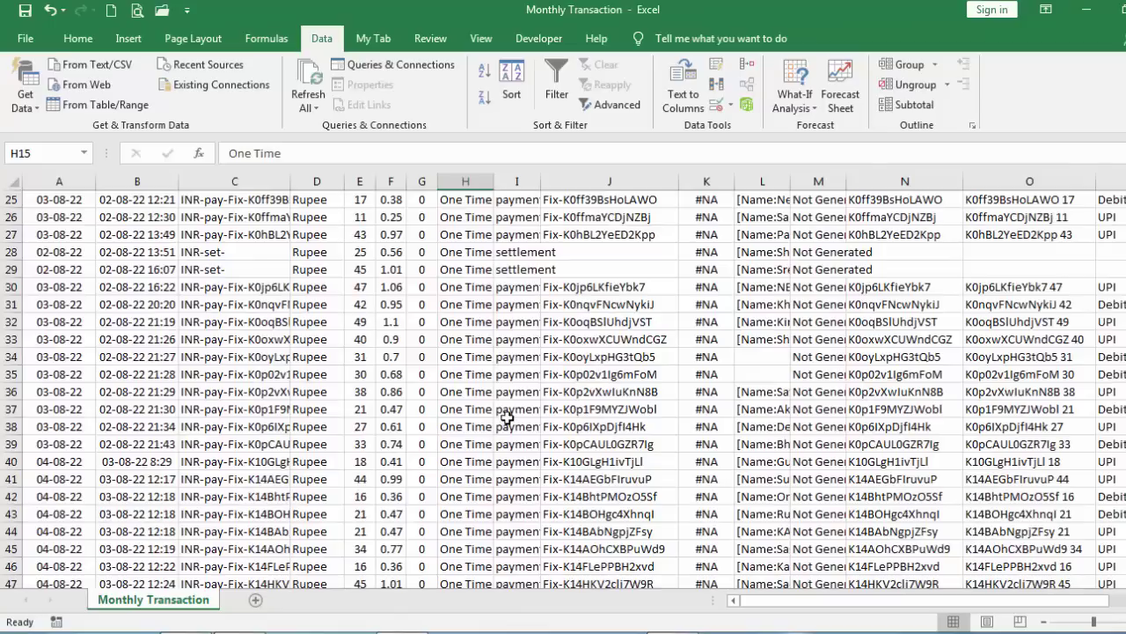
pyautogui.scroll(-3, 208, 442)
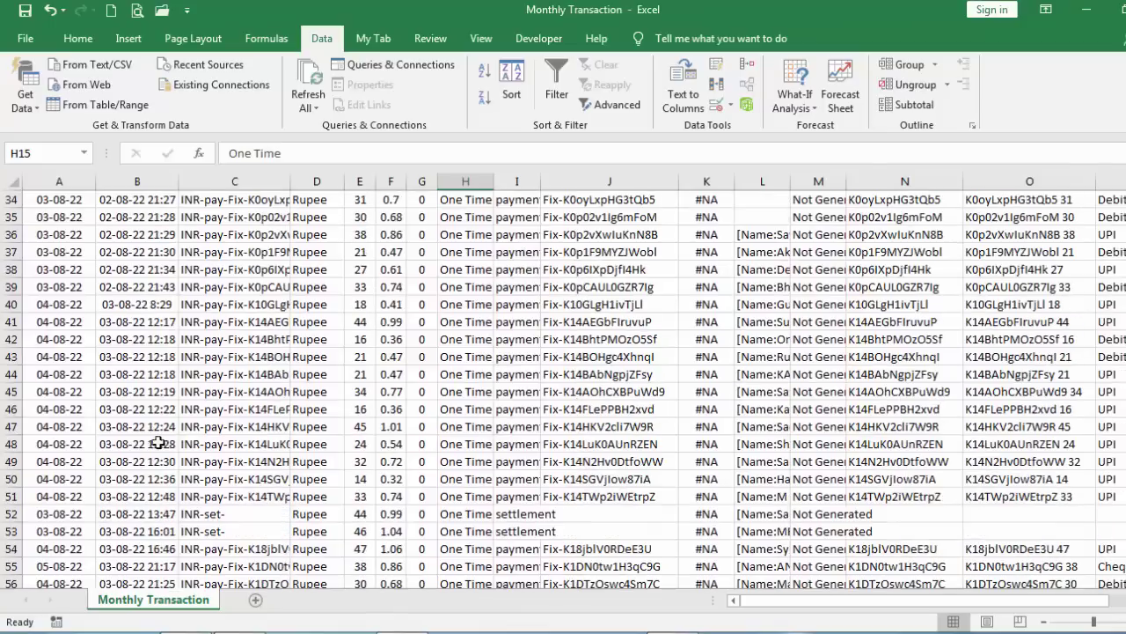
pyautogui.click(69, 424)
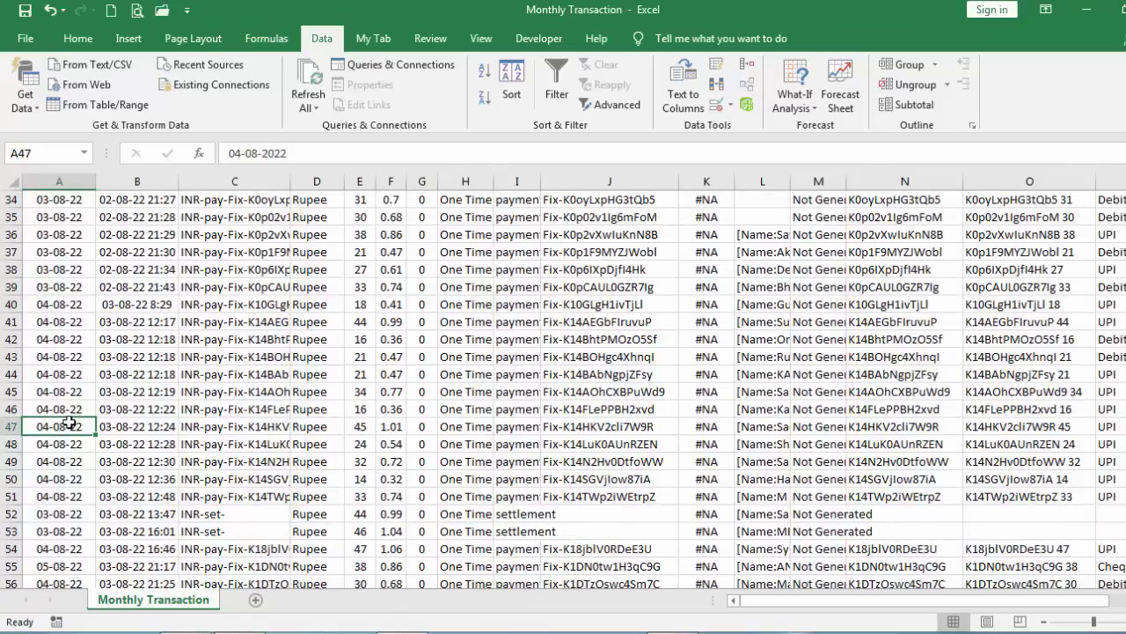
pyautogui.hotkey('ctrl', 'Down')
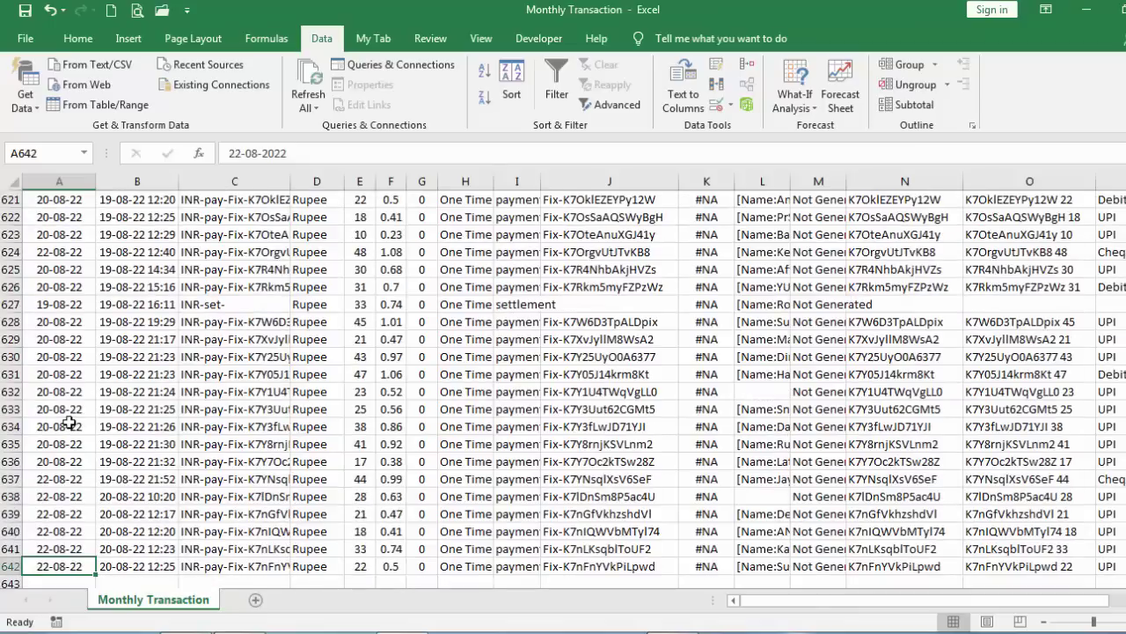
pyautogui.hotkey('ctrl', 'Up')
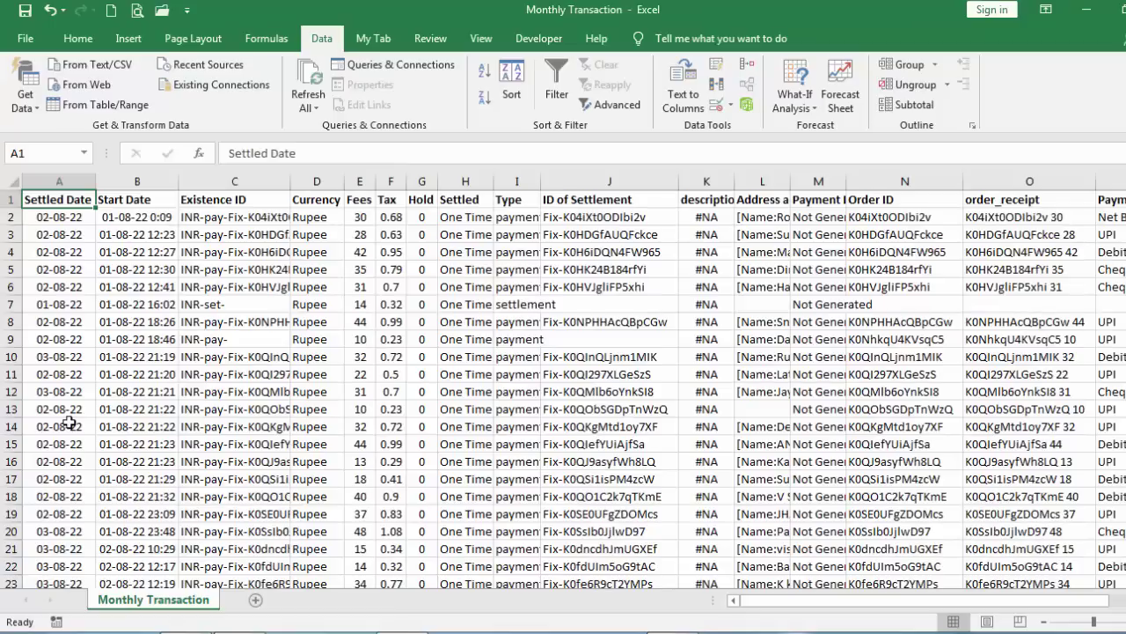
pyautogui.scroll(-1, 419, 385)
pyautogui.scroll(-2, 419, 386)
pyautogui.scroll(-2, 418, 386)
pyautogui.scroll(-3, 419, 386)
pyautogui.scroll(-3, 418, 386)
pyautogui.scroll(6, 418, 385)
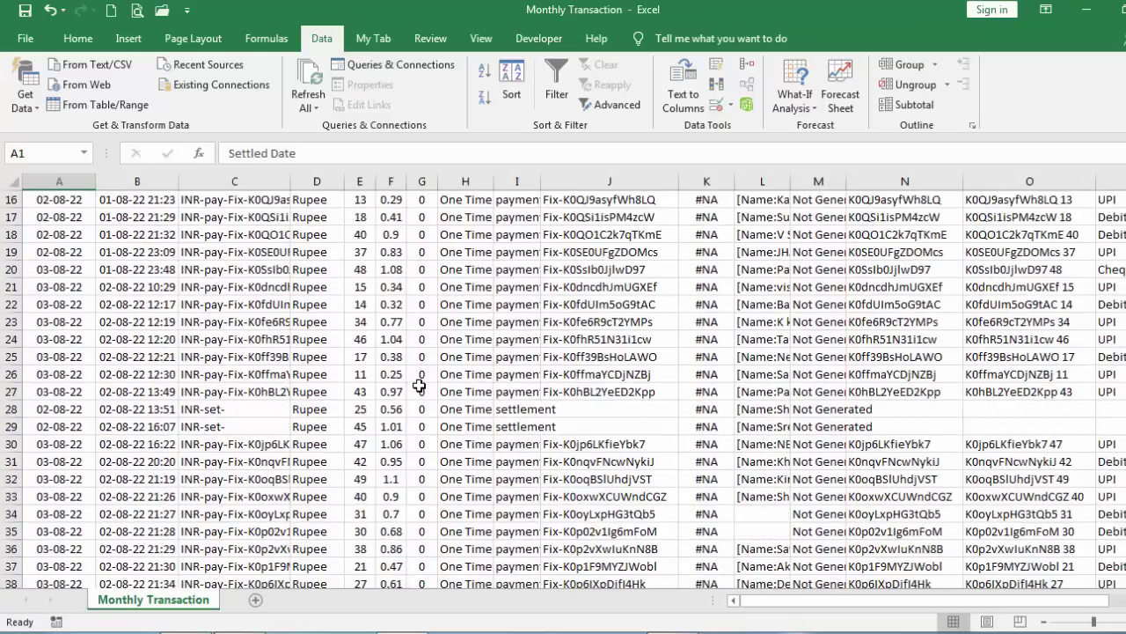
pyautogui.scroll(5, 419, 385)
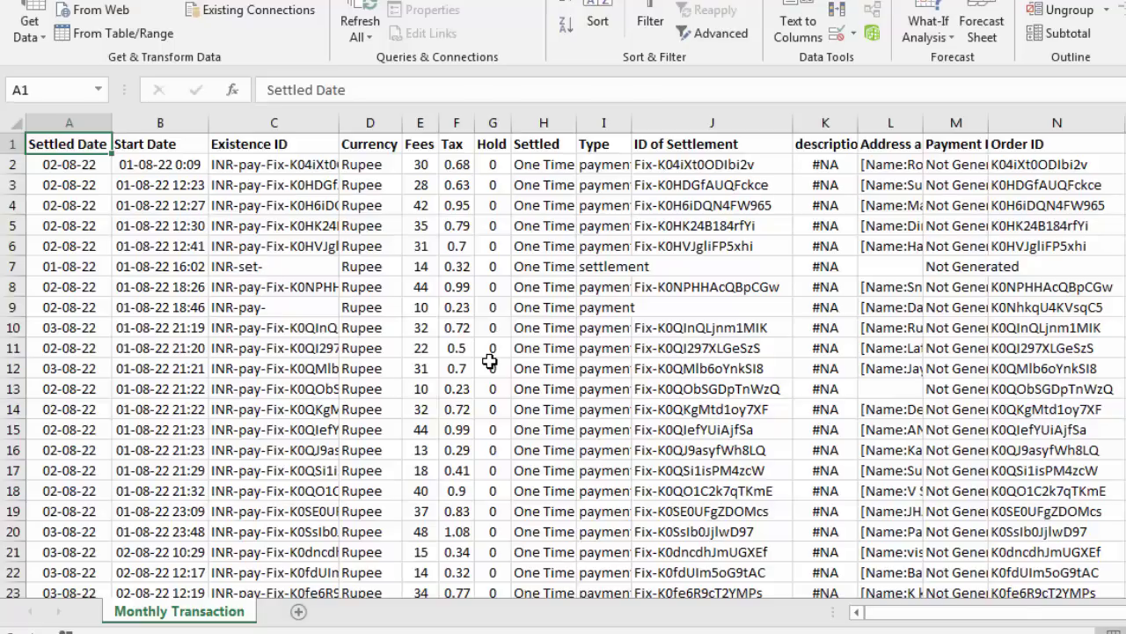
pyautogui.scroll(-6, 489, 361)
pyautogui.scroll(-5, 489, 360)
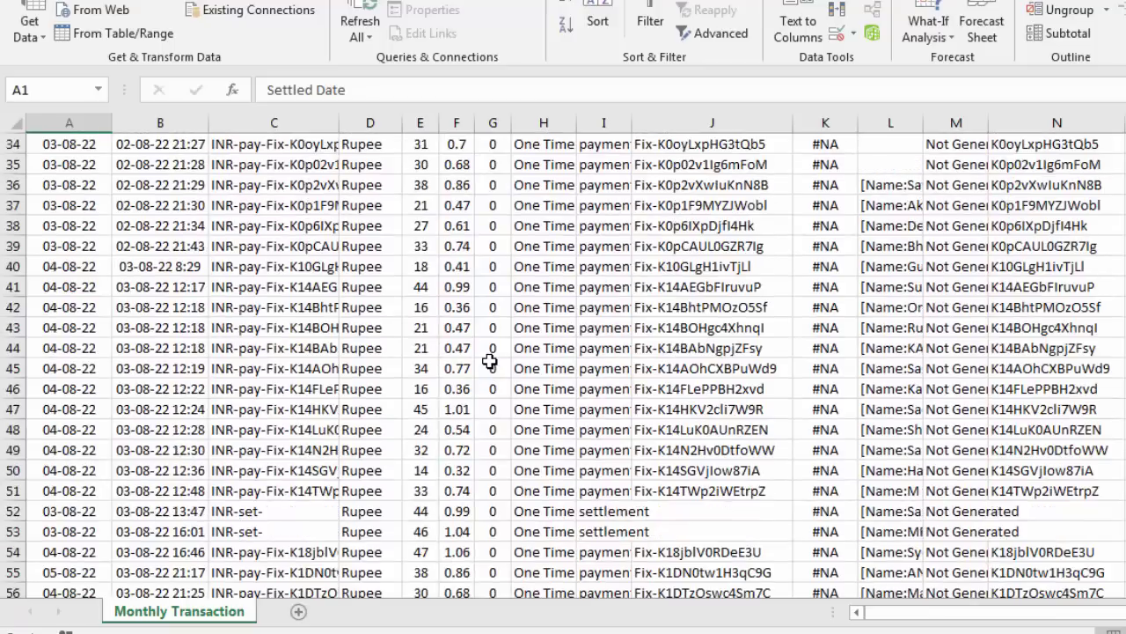
pyautogui.scroll(-4, 489, 361)
pyautogui.scroll(2, 490, 361)
pyautogui.scroll(12, 489, 361)
pyautogui.scroll(1, 490, 360)
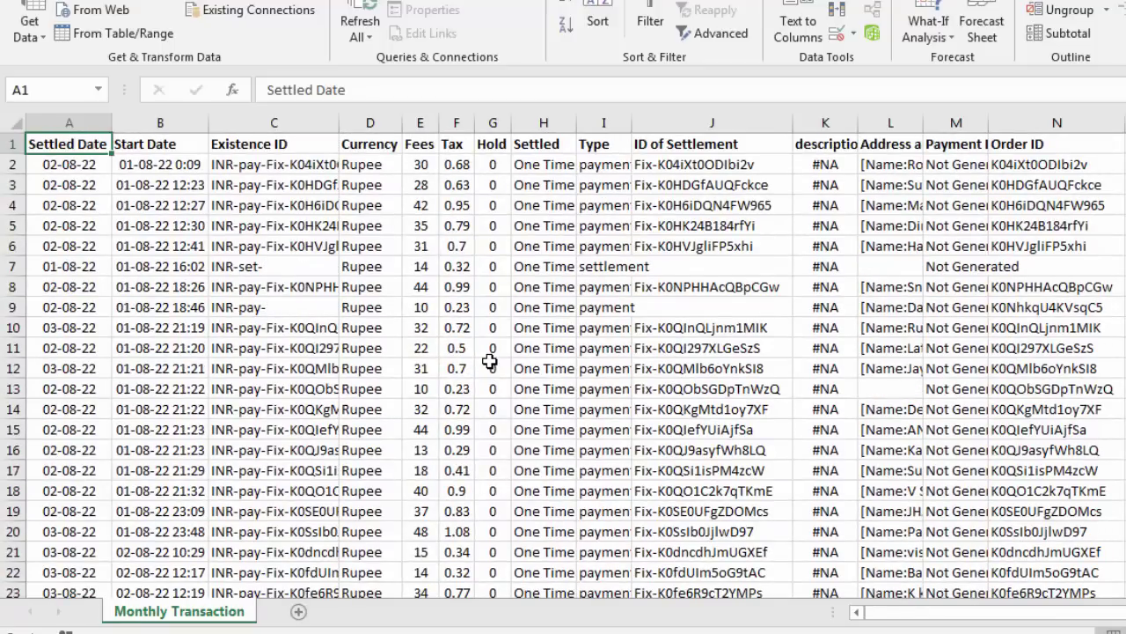
pyautogui.scroll(-6, 489, 360)
pyautogui.scroll(-6, 489, 361)
pyautogui.scroll(-2, 490, 360)
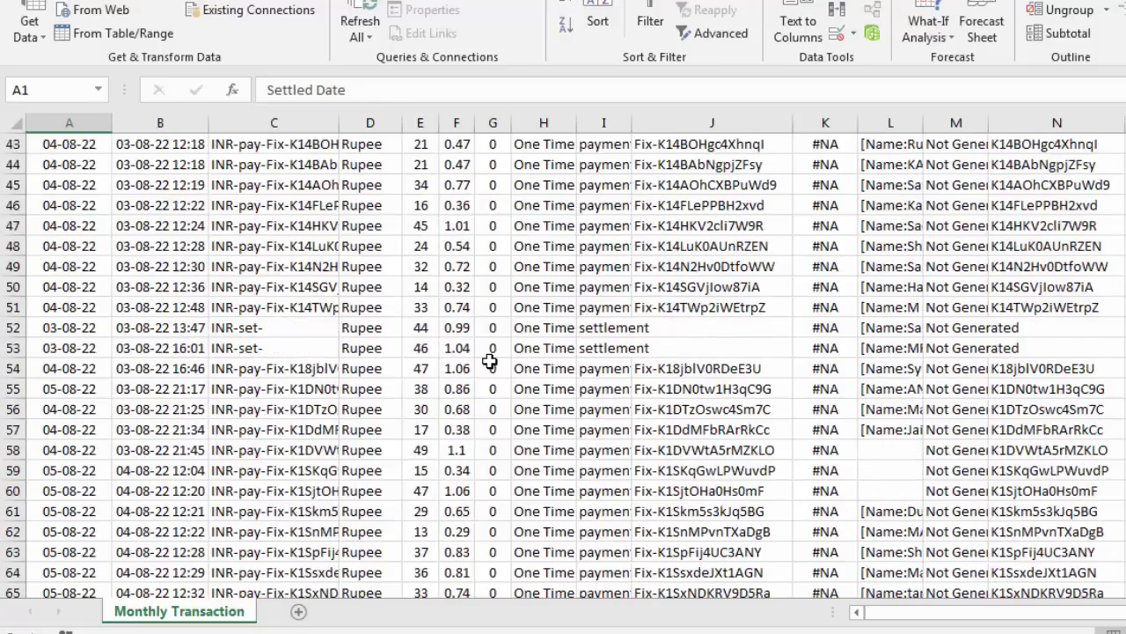
pyautogui.scroll(6, 489, 361)
pyautogui.scroll(7, 489, 360)
pyautogui.scroll(1, 489, 361)
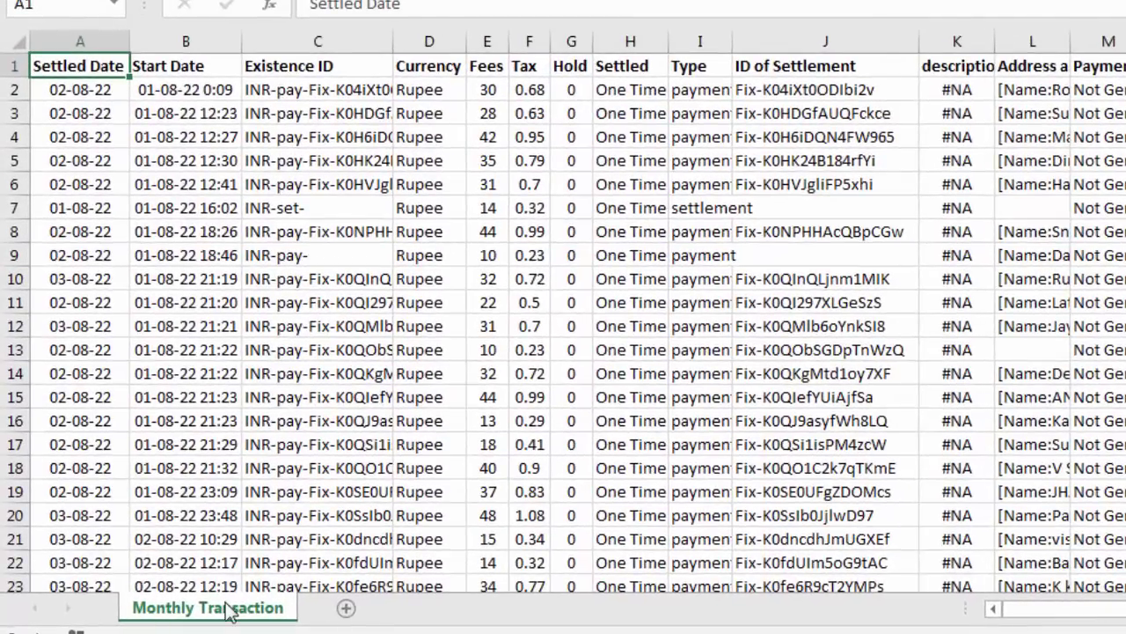
# Copy the Monthly Transaction sheet to the end of the workbook as Monthly Transaction (2).
pyautogui.rightClick(225, 609)
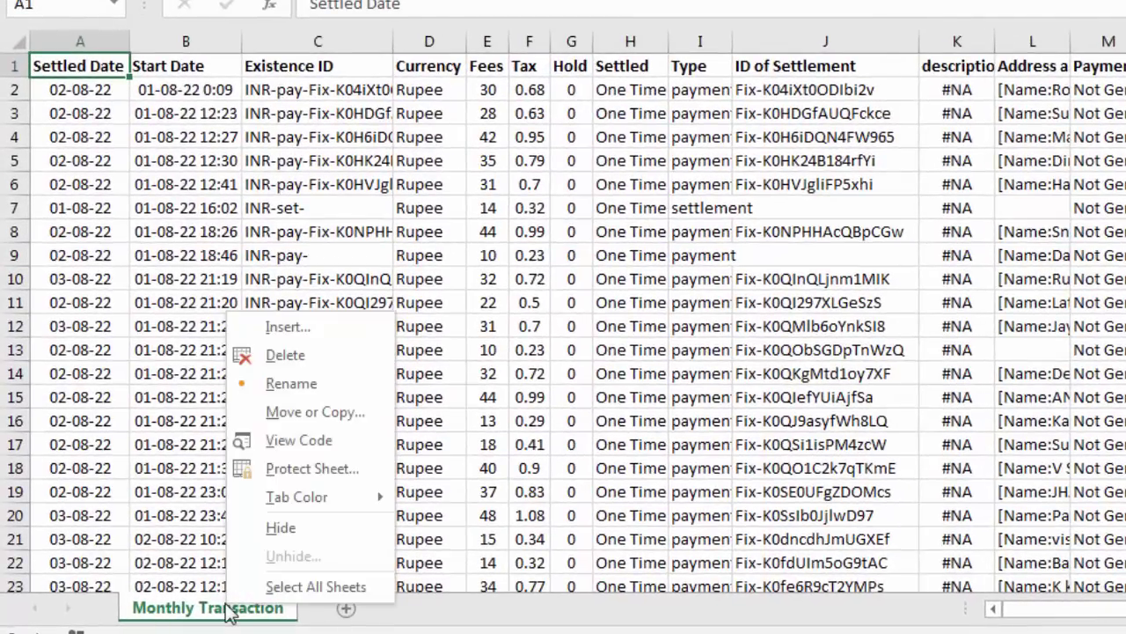
pyautogui.click(294, 413)
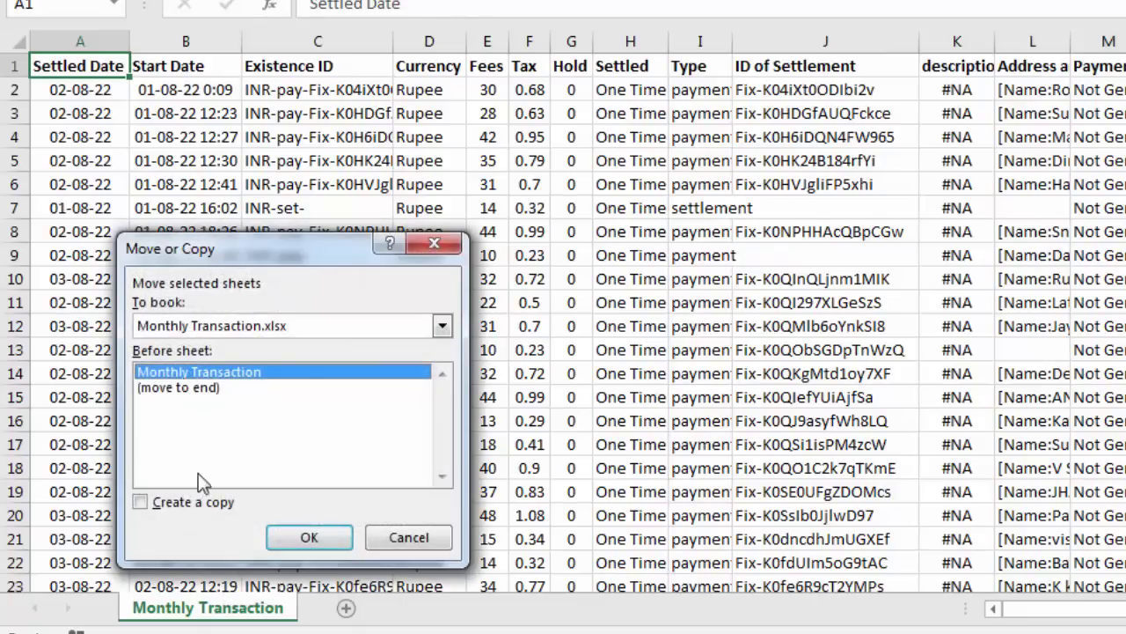
pyautogui.click(183, 504)
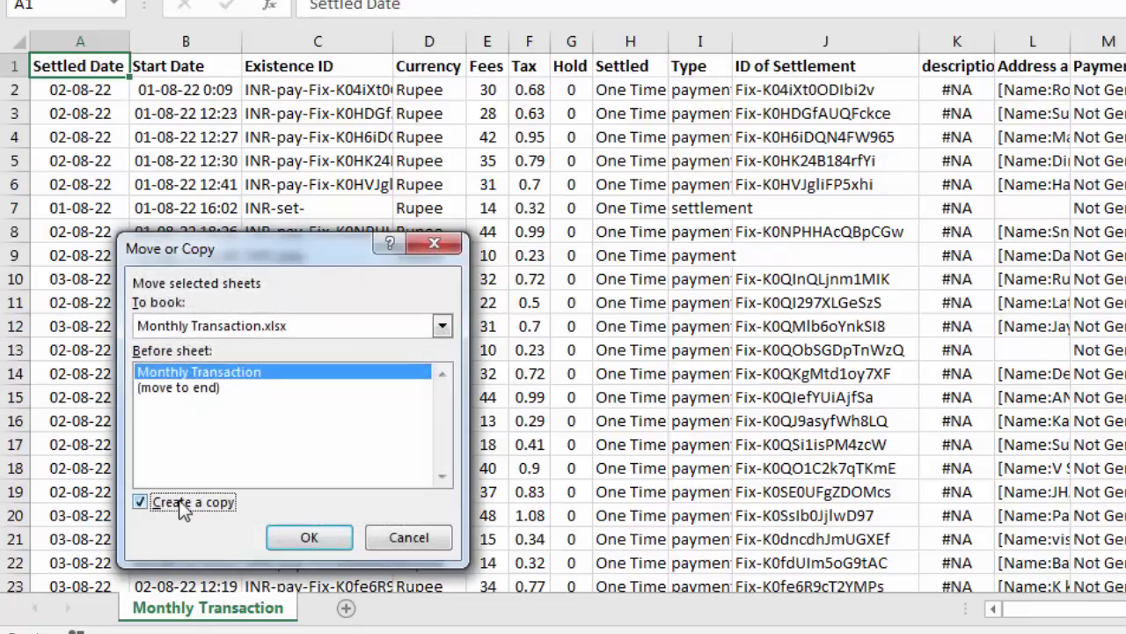
pyautogui.click(170, 387)
pyautogui.click(304, 536)
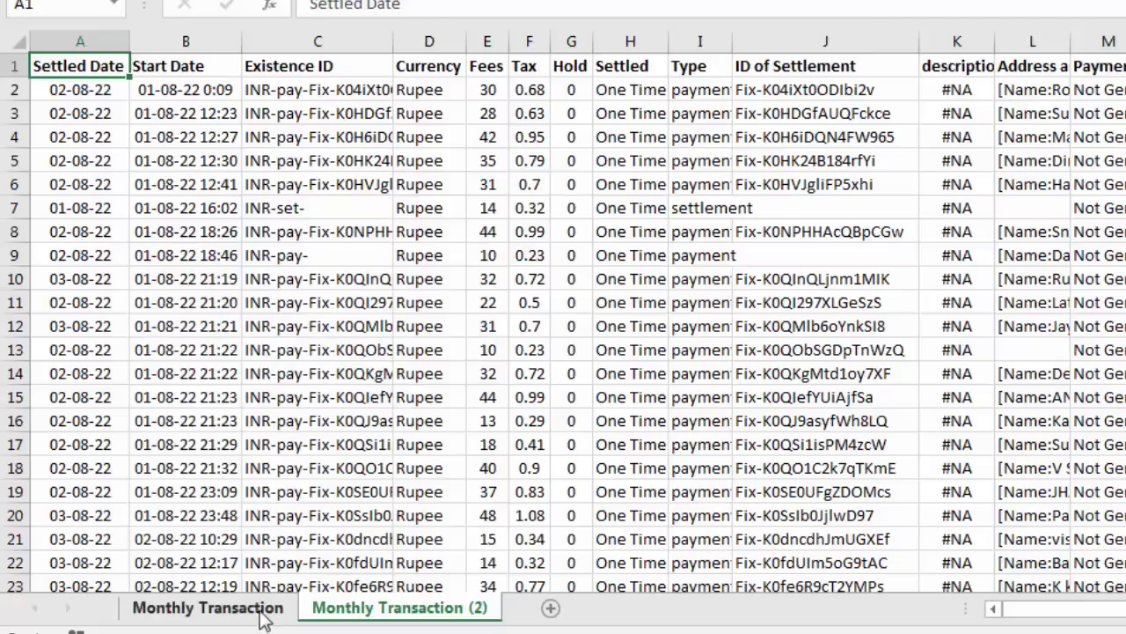
# Compare the original and copied sheets, finishing on the original Monthly Transaction sheet.
pyautogui.click(287, 616)
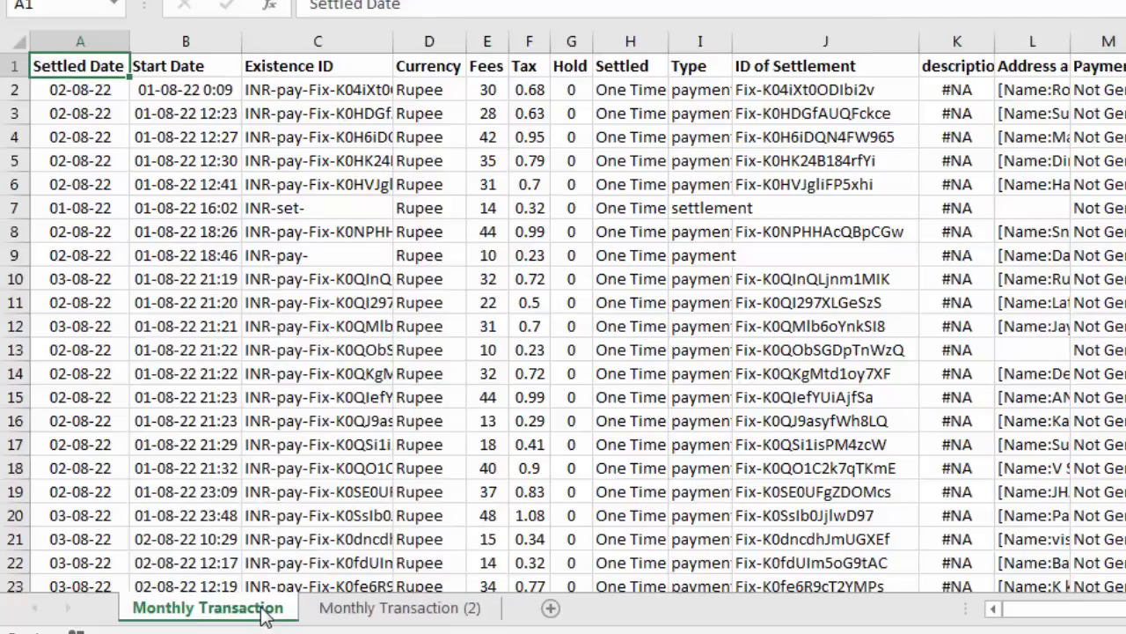
pyautogui.click(380, 614)
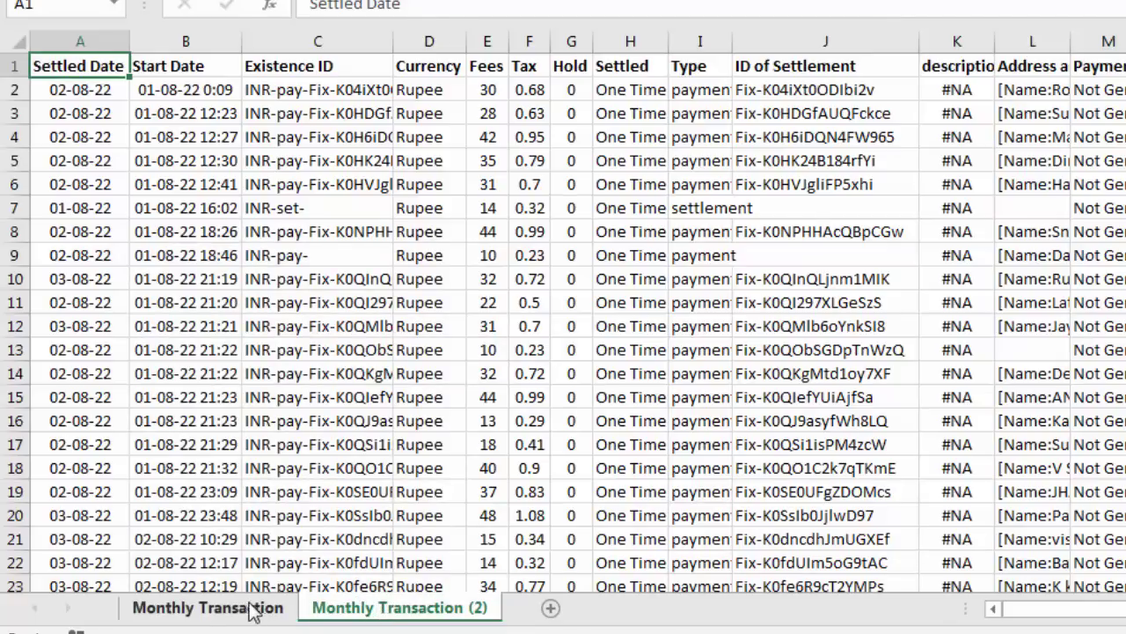
pyautogui.click(264, 611)
pyautogui.click(359, 609)
pyautogui.click(280, 612)
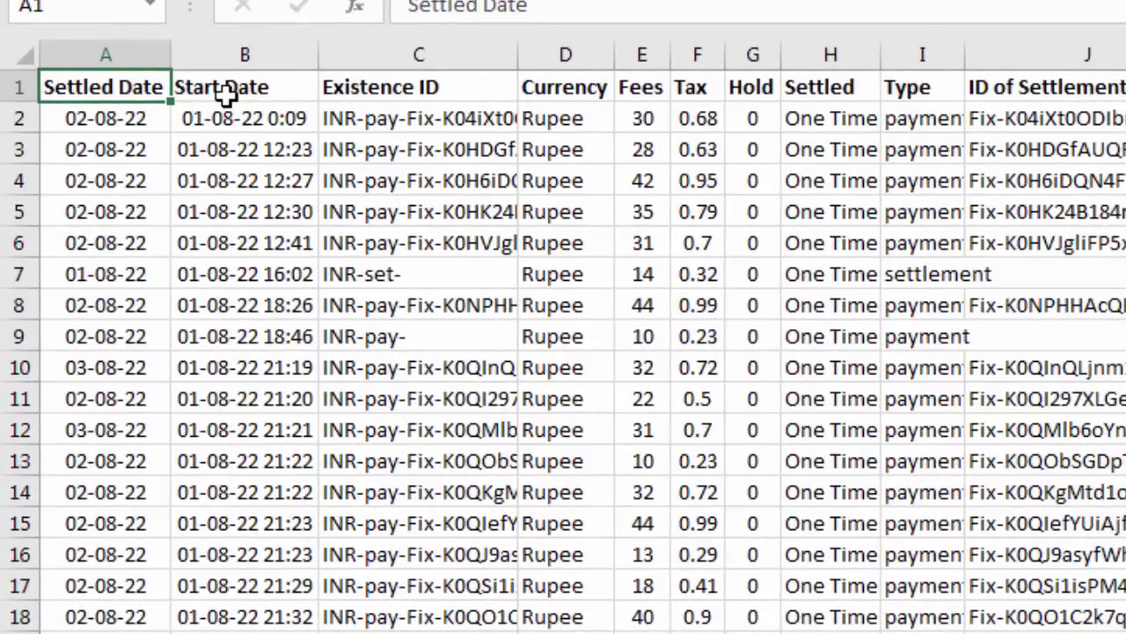
pyautogui.click(198, 81)
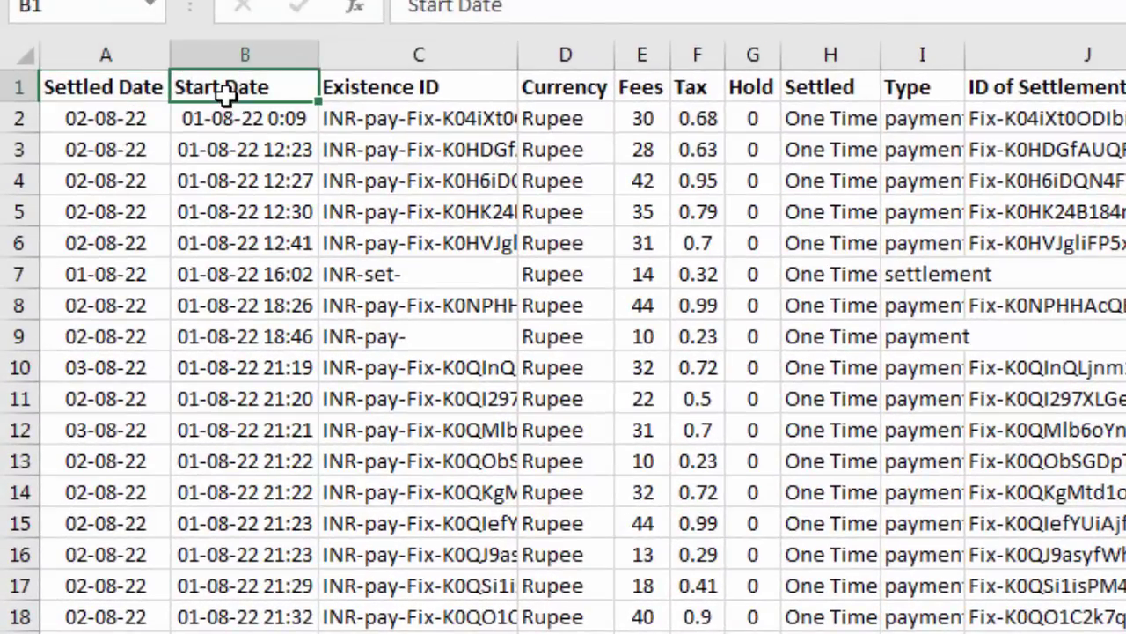
pyautogui.click(88, 107)
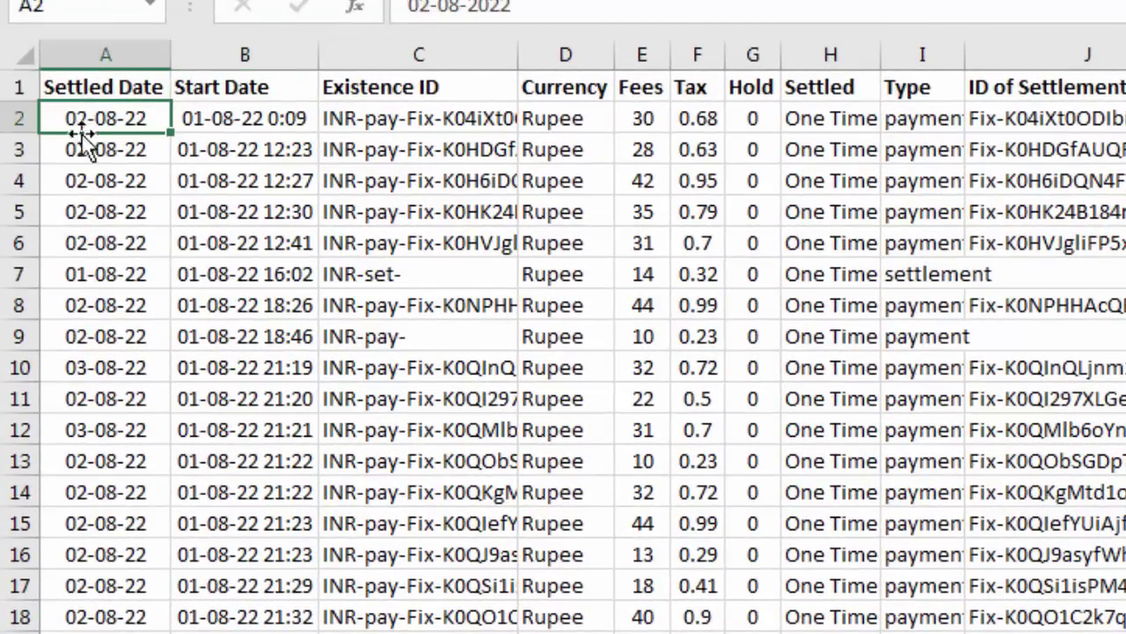
pyautogui.click(251, 88)
pyautogui.click(384, 88)
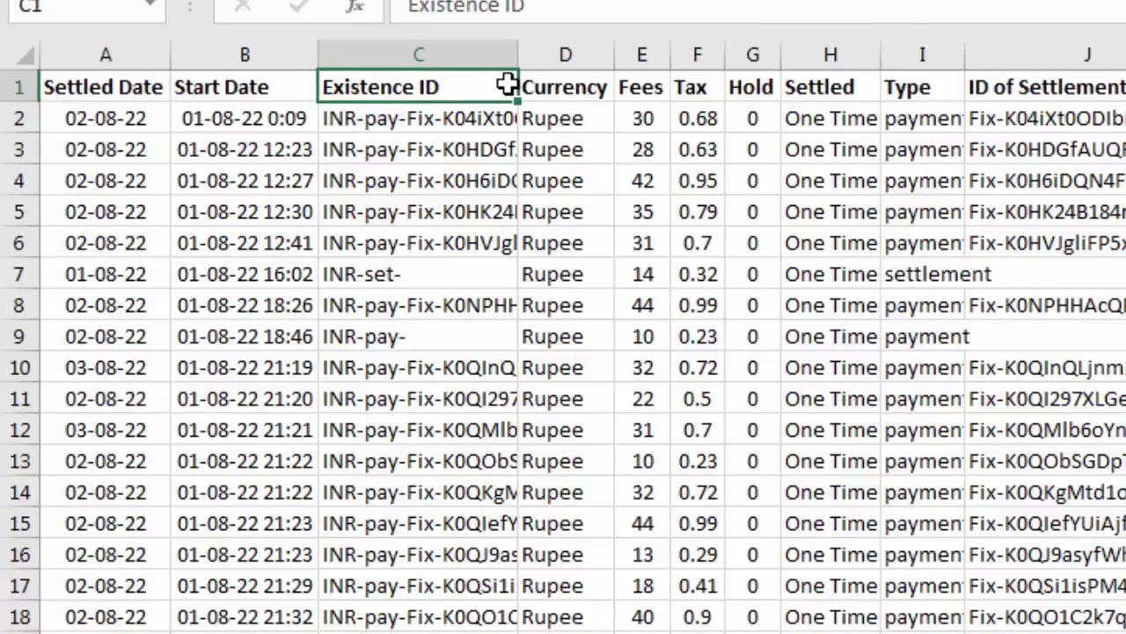
pyautogui.click(580, 84)
pyautogui.click(680, 85)
pyautogui.click(757, 85)
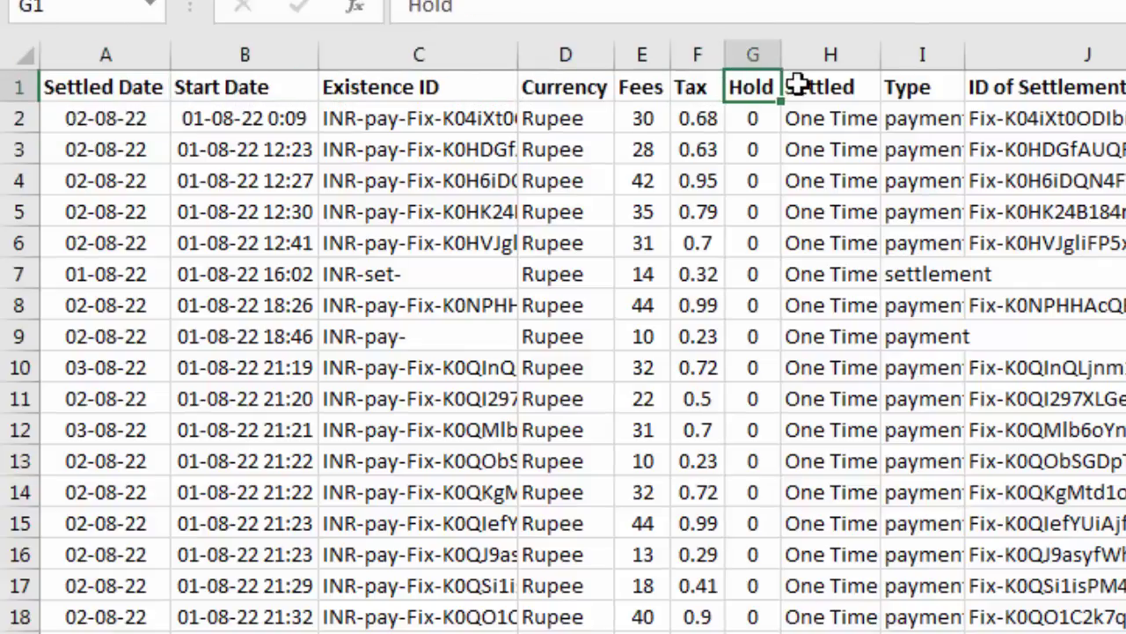
pyautogui.click(832, 87)
pyautogui.click(924, 88)
pyautogui.click(981, 88)
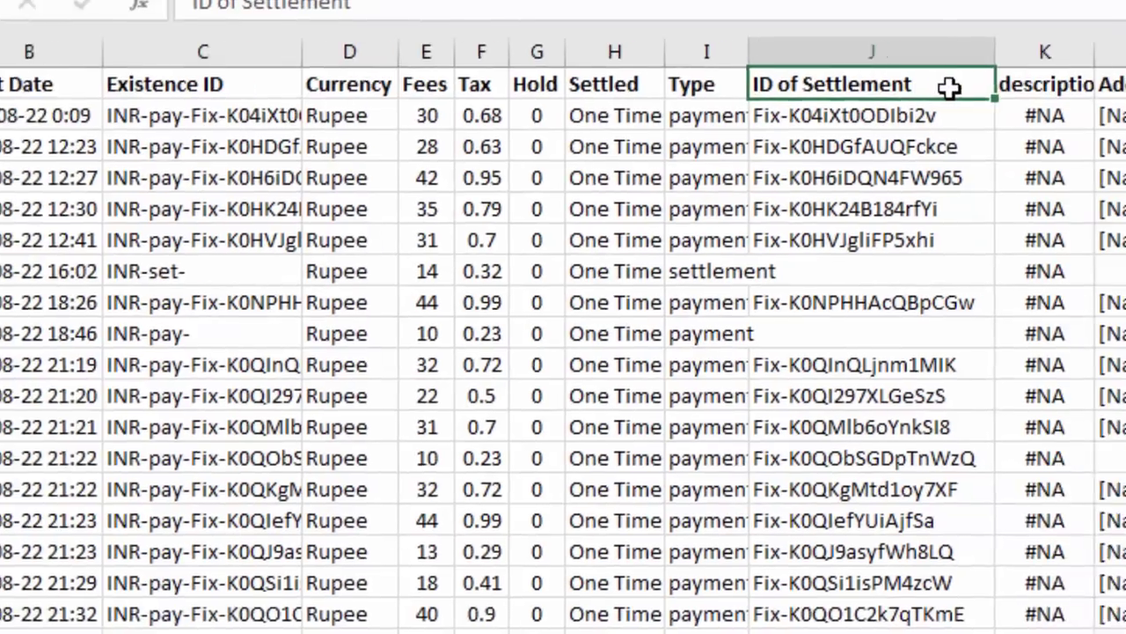
pyautogui.click(854, 79)
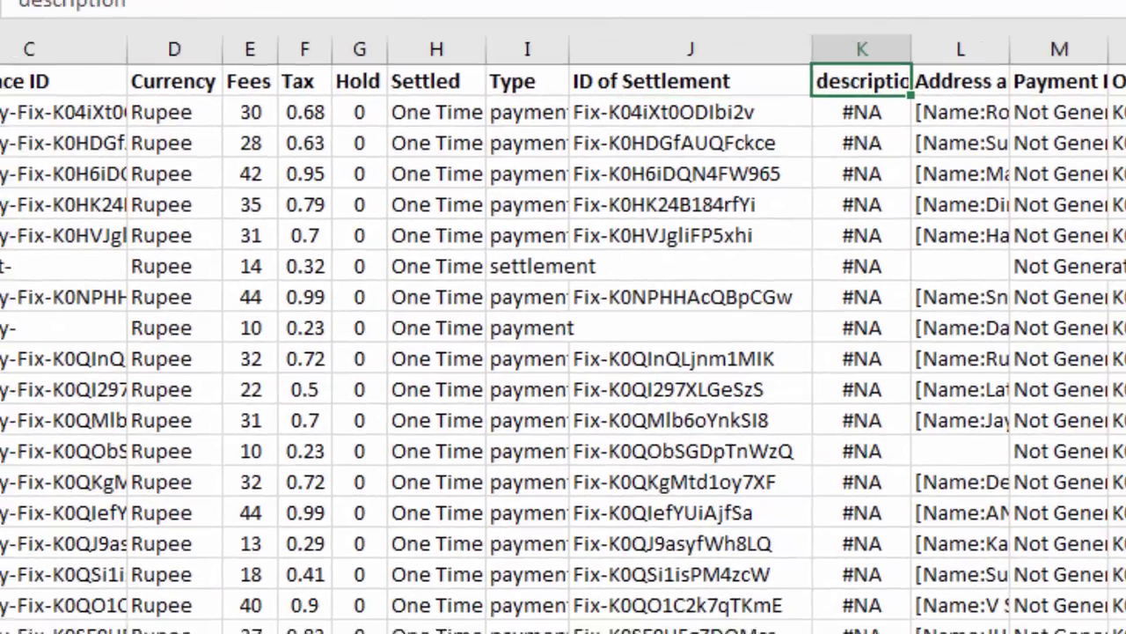
# Delete the Start Date through description columns (B:K).
pyautogui.moveTo(94, 45); pyautogui.dragTo(933, 62)
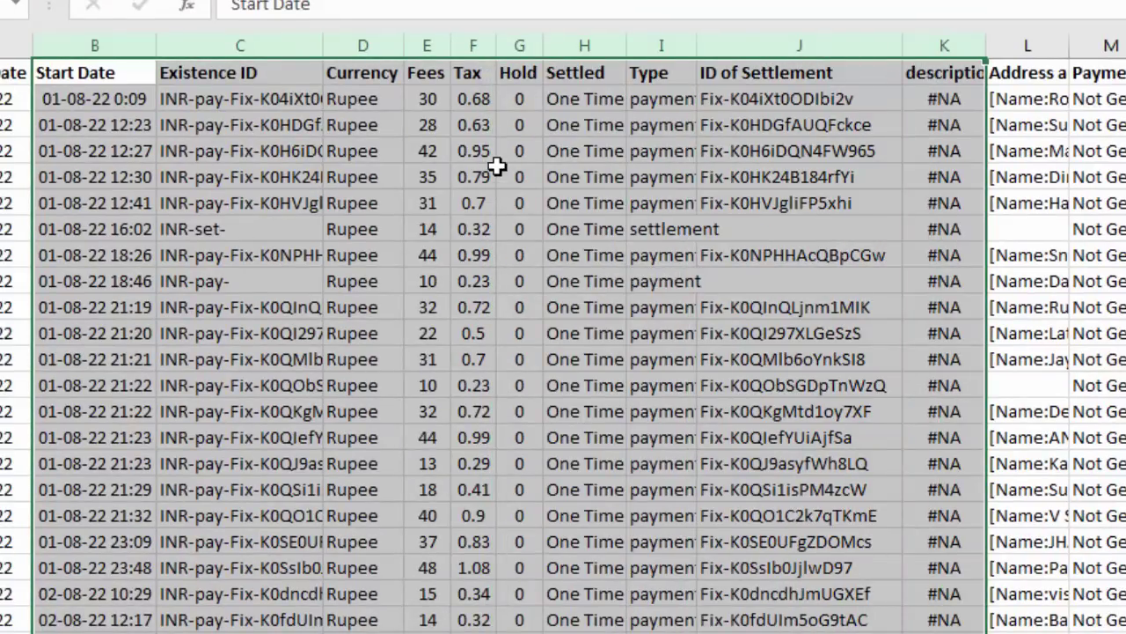
pyautogui.rightClick(498, 168)
pyautogui.click(588, 378)
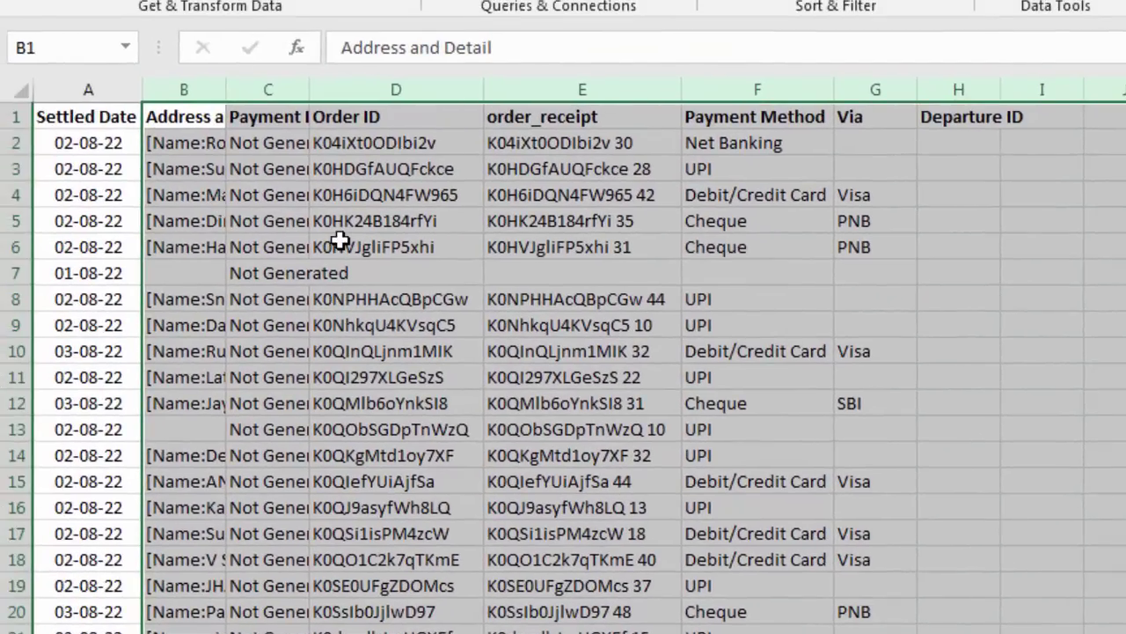
pyautogui.click(378, 237)
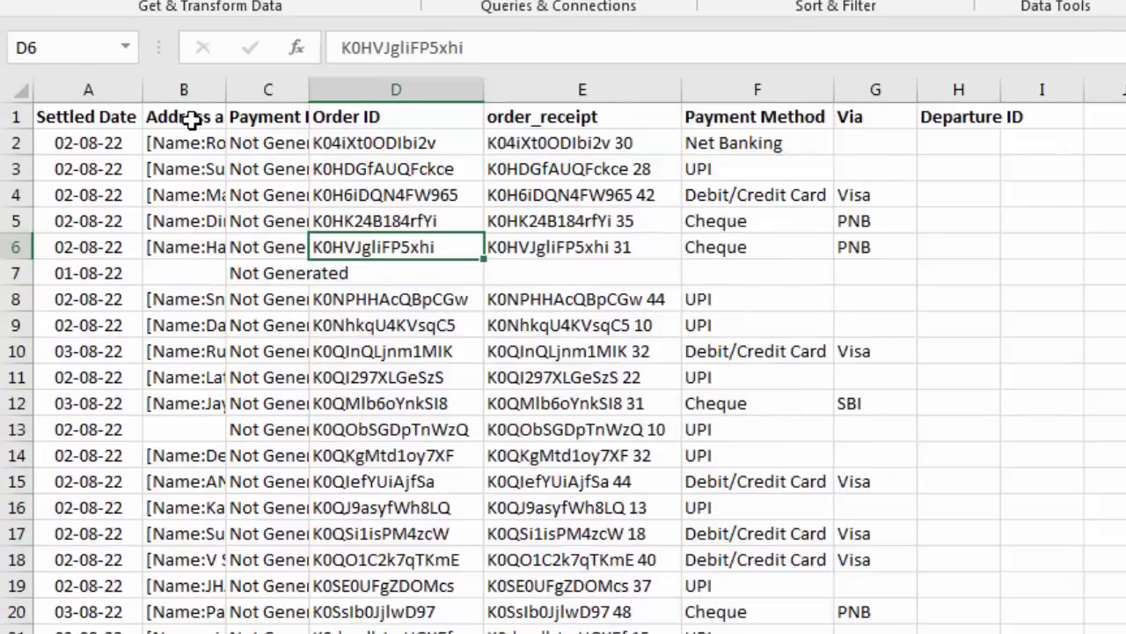
# Check the remaining columns, then delete the Payment ID through Departure ID columns (C:H).
pyautogui.click(192, 119)
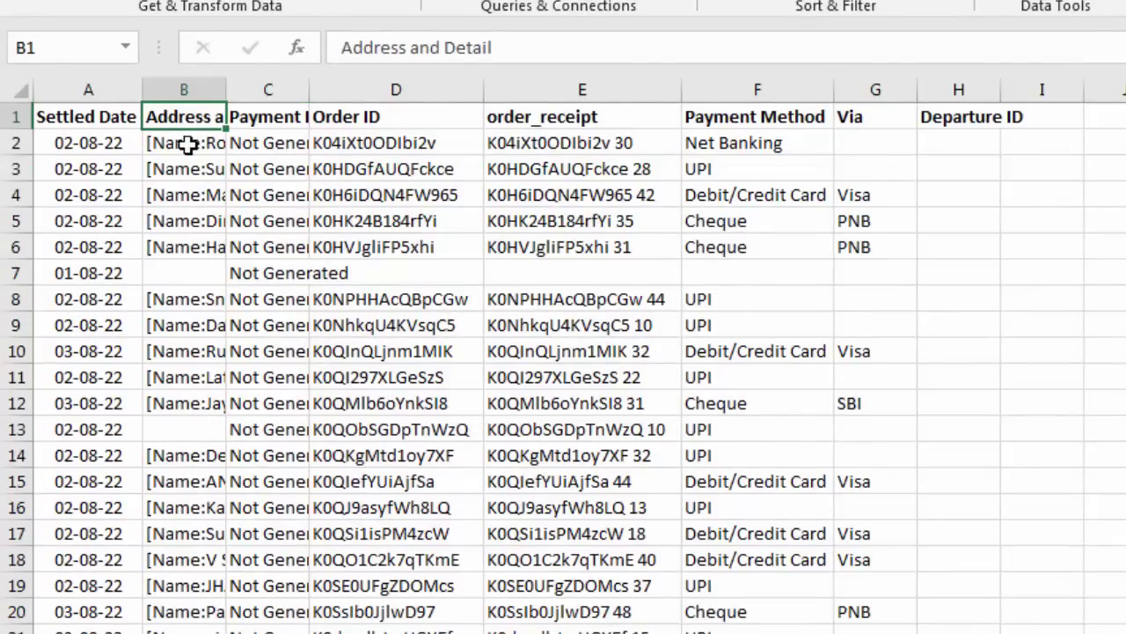
pyautogui.click(187, 144)
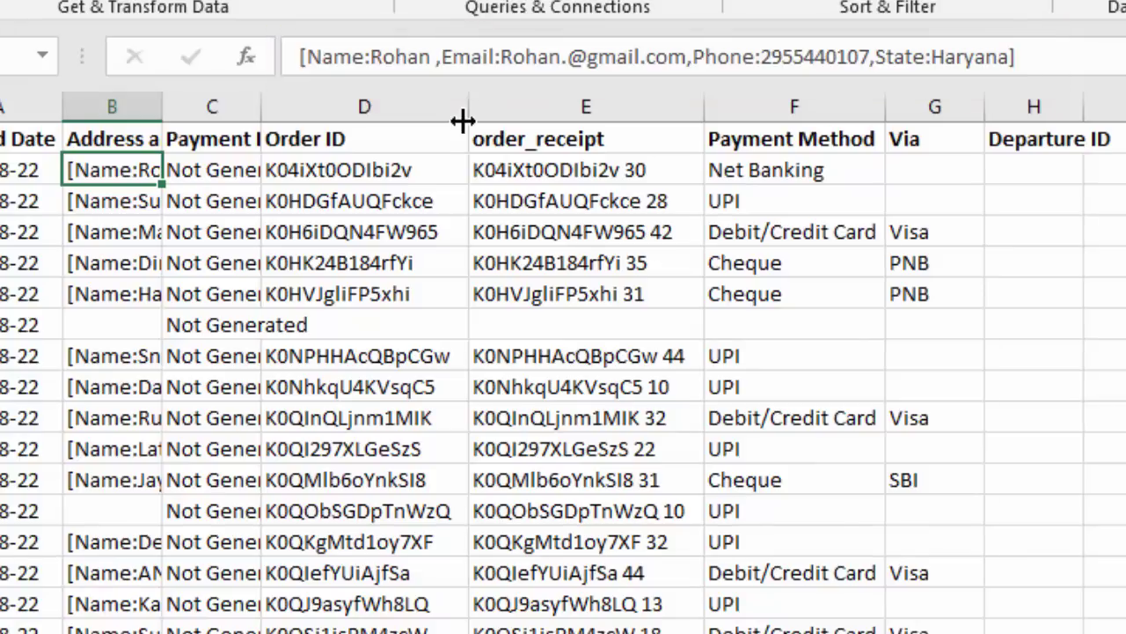
pyautogui.click(196, 167)
pyautogui.click(310, 170)
pyautogui.click(484, 170)
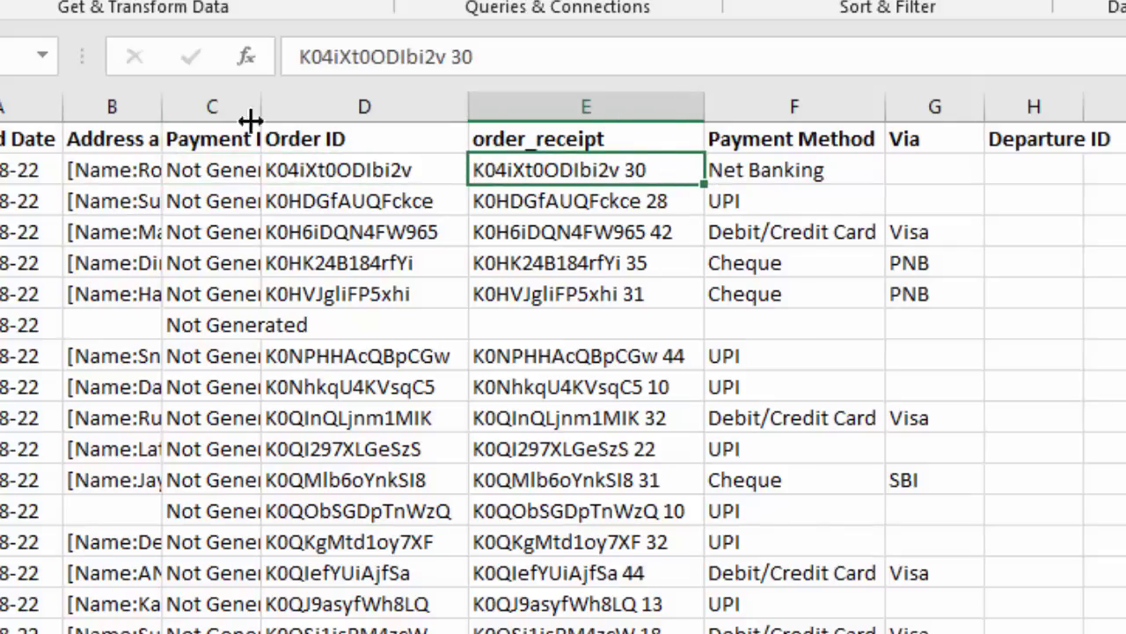
pyautogui.moveTo(216, 105); pyautogui.dragTo(1095, 123)
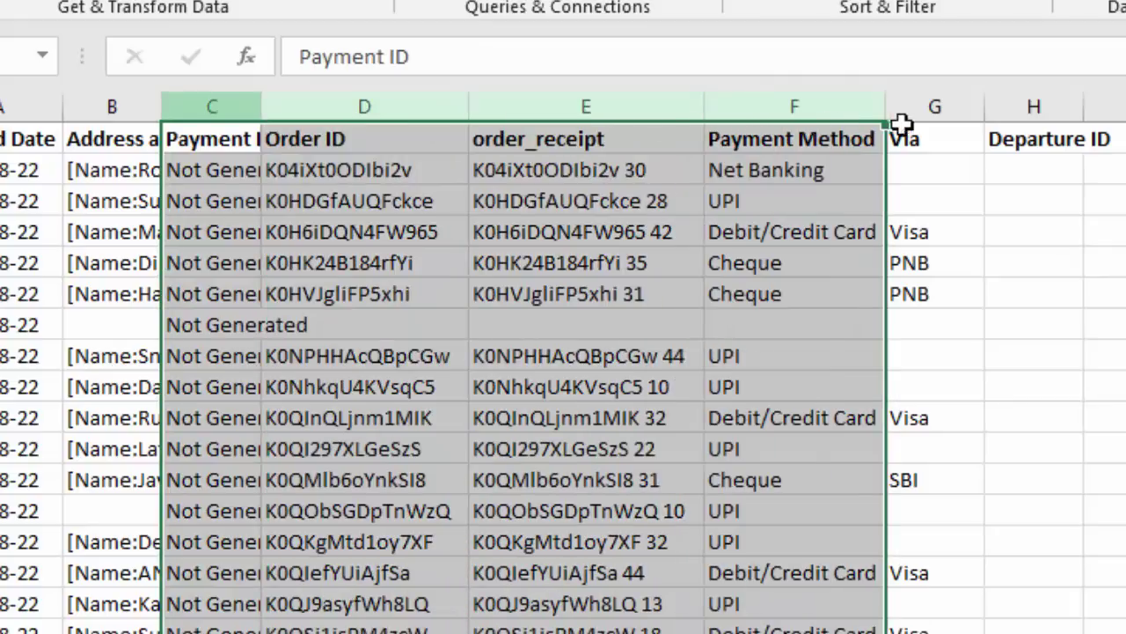
pyautogui.rightClick(647, 225)
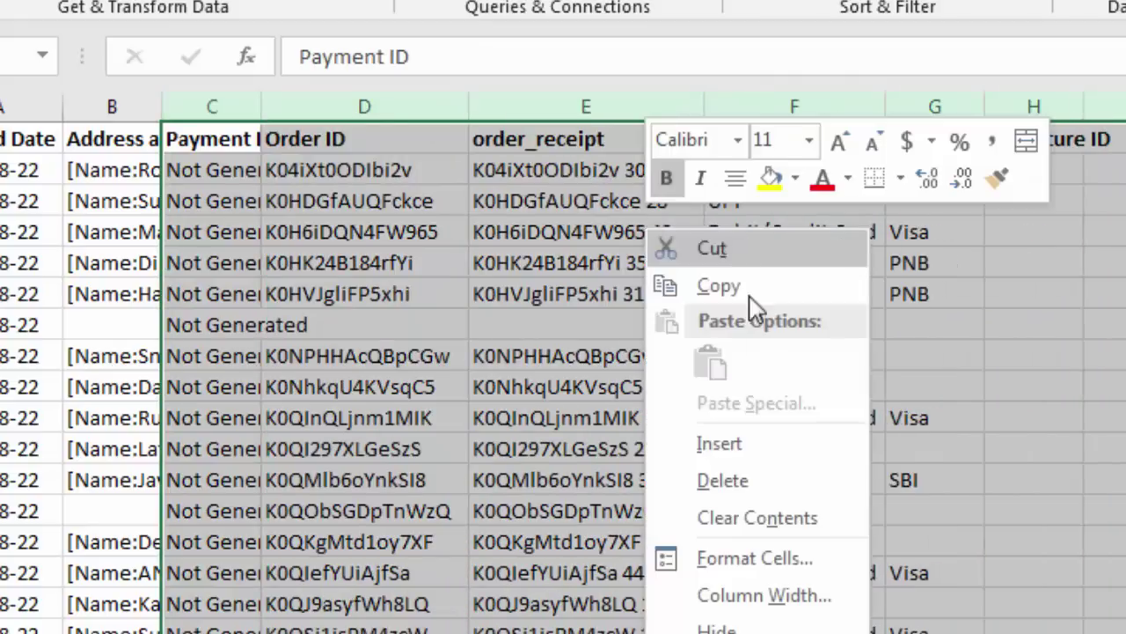
pyautogui.click(750, 482)
pyautogui.click(410, 356)
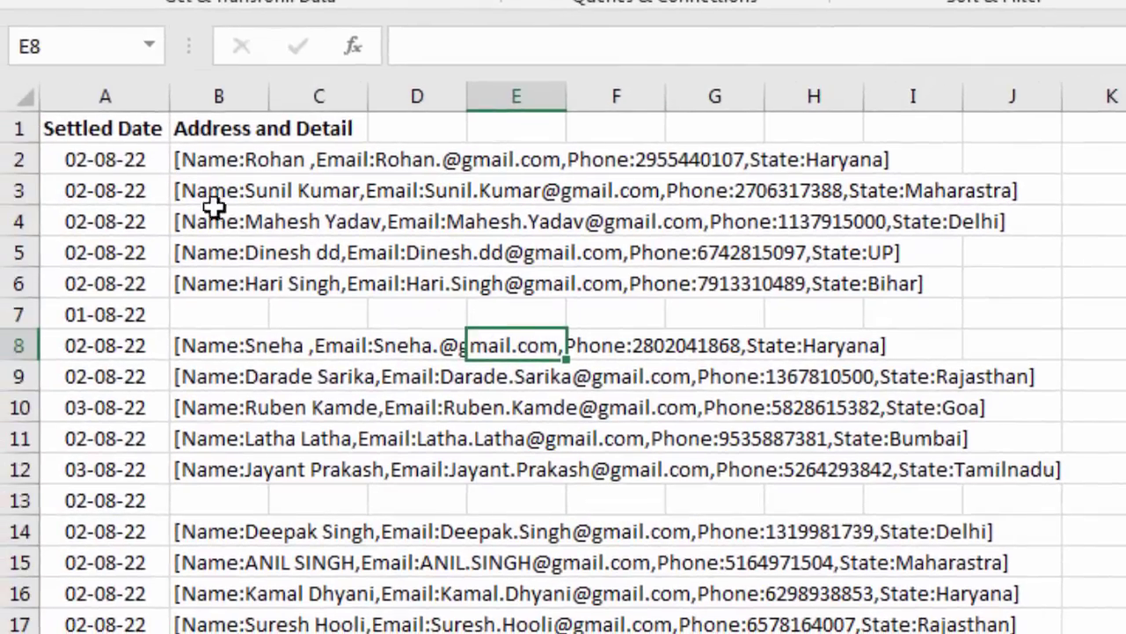
# Select the Address and Detail entries from B2 down to the last data row, noting blank B7.
pyautogui.click(131, 161)
pyautogui.click(249, 160)
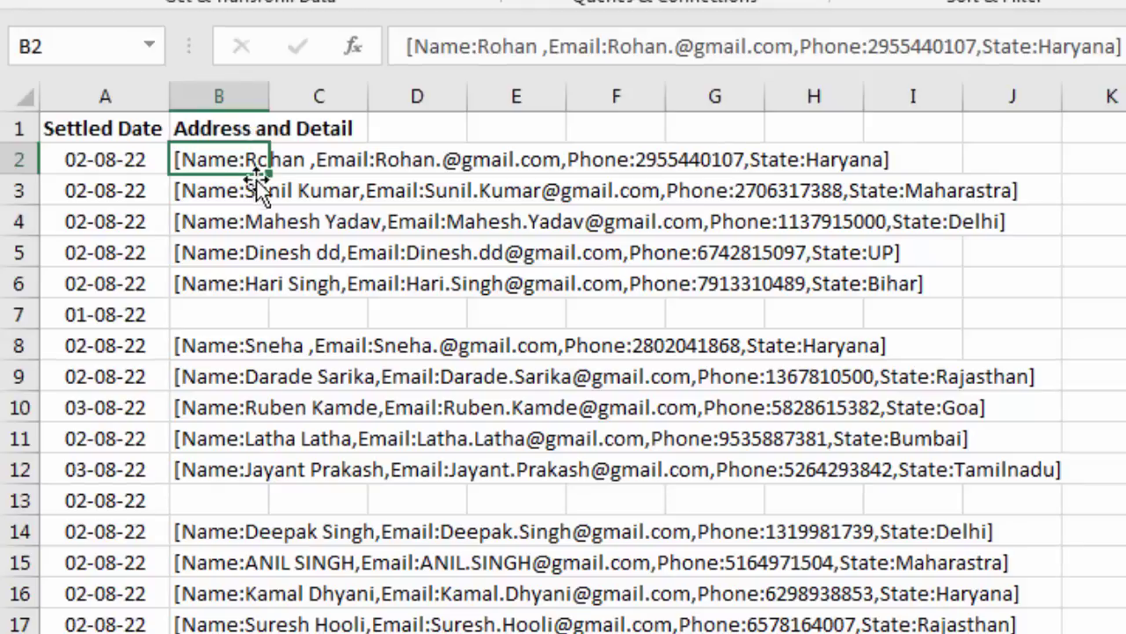
pyautogui.click(211, 314)
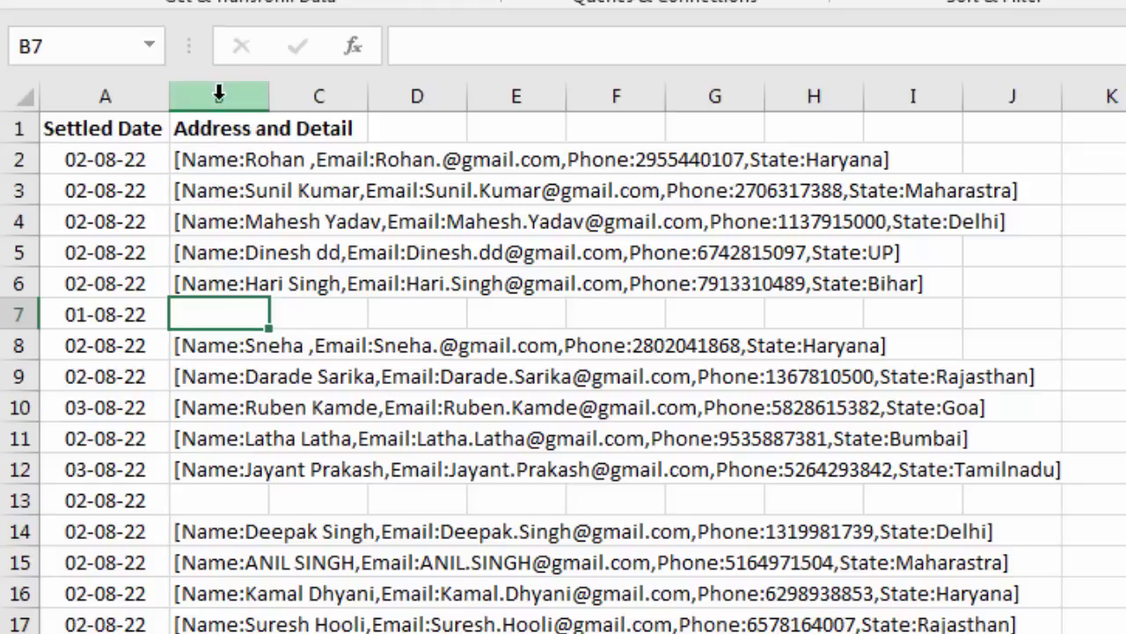
pyautogui.moveTo(211, 159)
pyautogui.mouseDown()
pyautogui.moveTo(220, 627)
pyautogui.moveTo(303, 455)
pyautogui.mouseUp()
# Select the blank cells in the address range with Go To Special > Blanks.
pyautogui.scroll(9, 302, 373)
pyautogui.hotkey('ctrl', 'g')
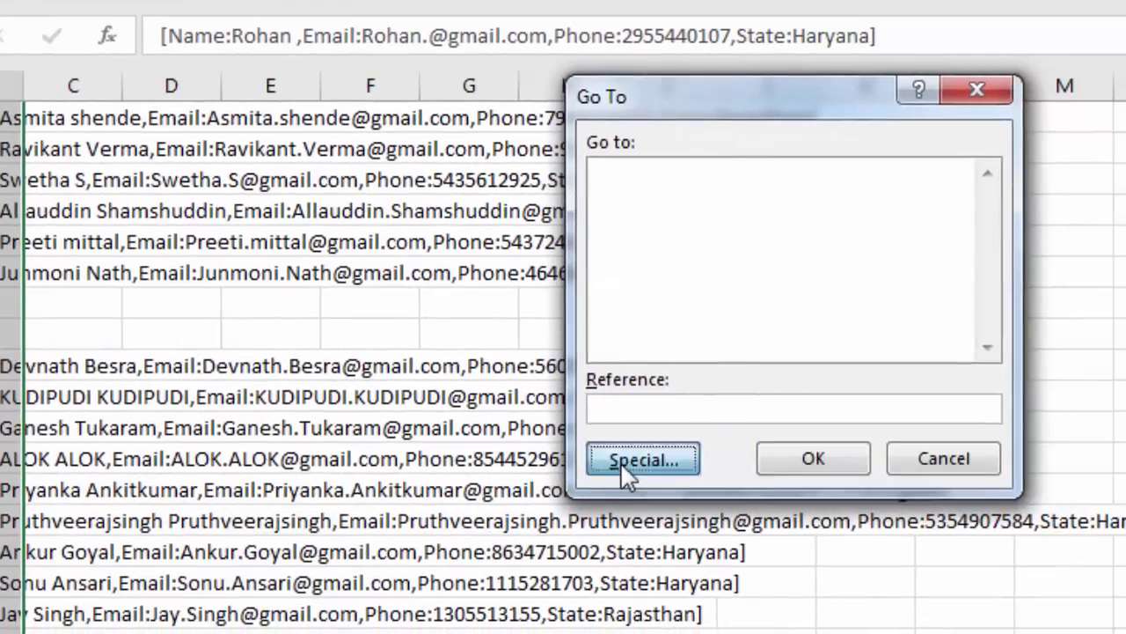
pyautogui.click(621, 462)
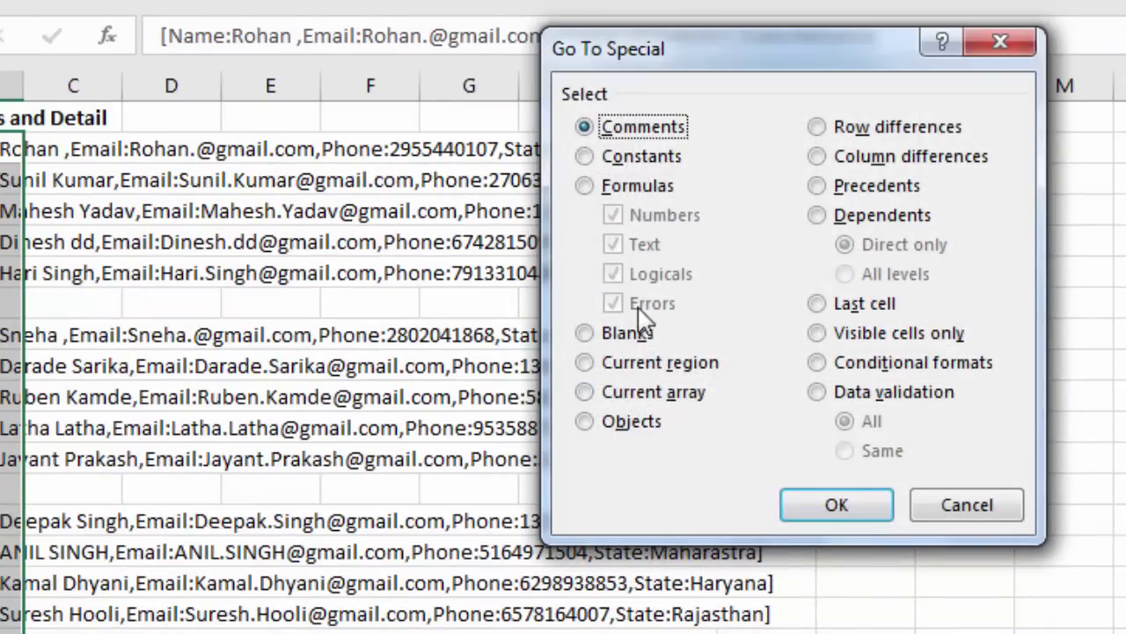
pyautogui.click(585, 332)
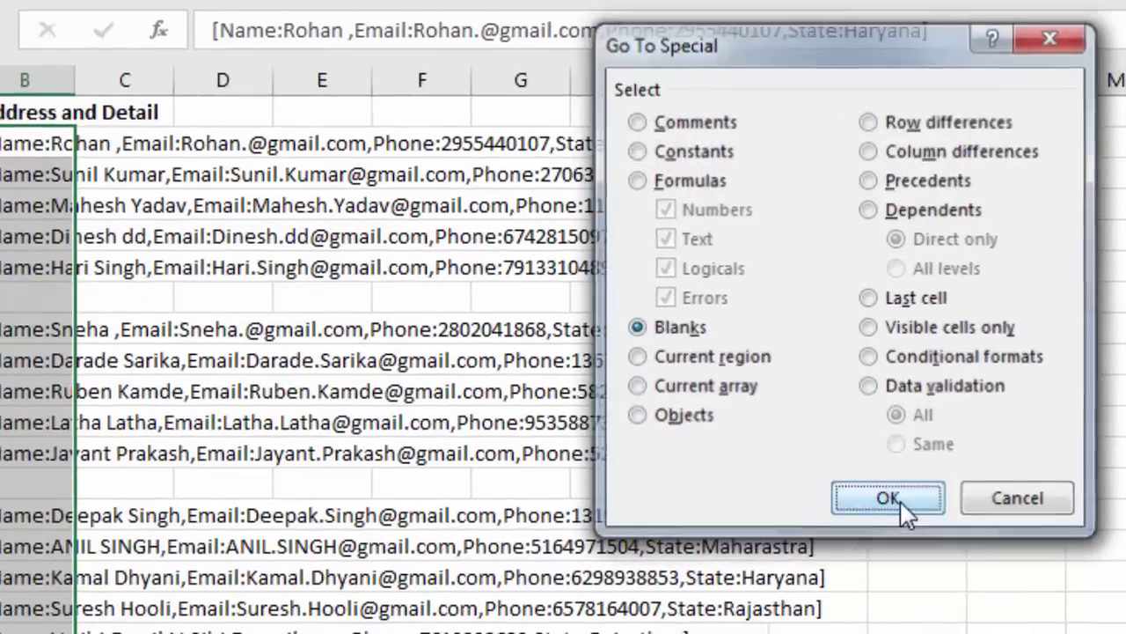
pyautogui.click(837, 505)
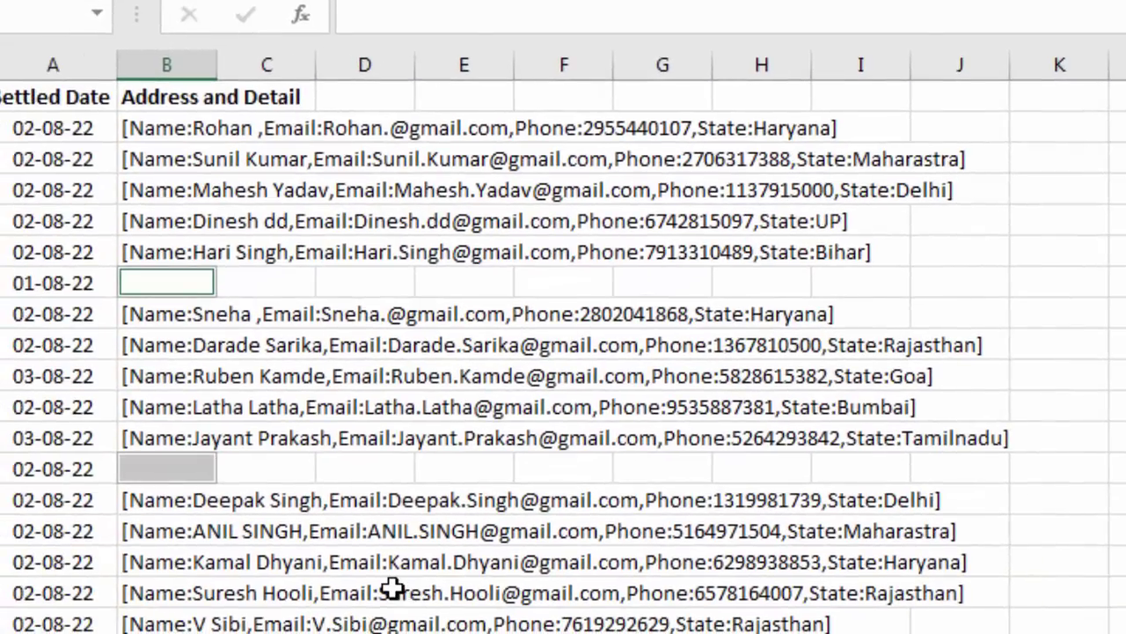
# Turn on AutoFilter for the Settled Date and Address and Detail headings via Alt+D, F, F.
pyautogui.scroll(-4, 382, 508)
pyautogui.scroll(-3, 383, 510)
pyautogui.scroll(-1, 382, 512)
pyautogui.scroll(-3, 383, 513)
pyautogui.scroll(8, 385, 512)
pyautogui.scroll(3, 385, 511)
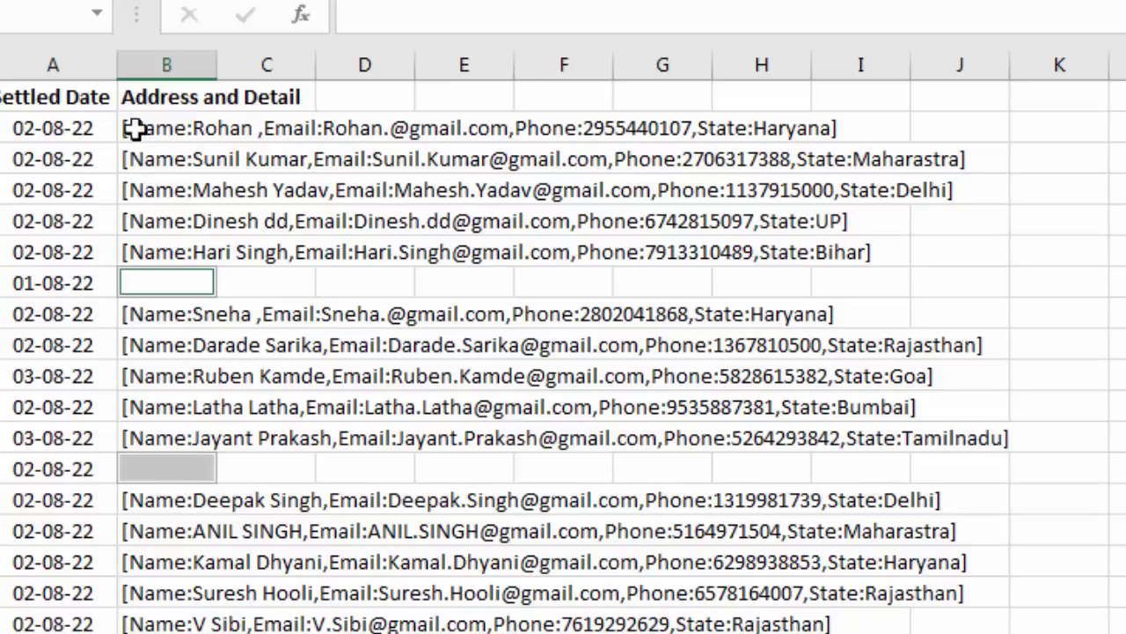
pyautogui.click(108, 126)
pyautogui.hotkey('alt', 'd')
pyautogui.press('f')
pyautogui.press('f')
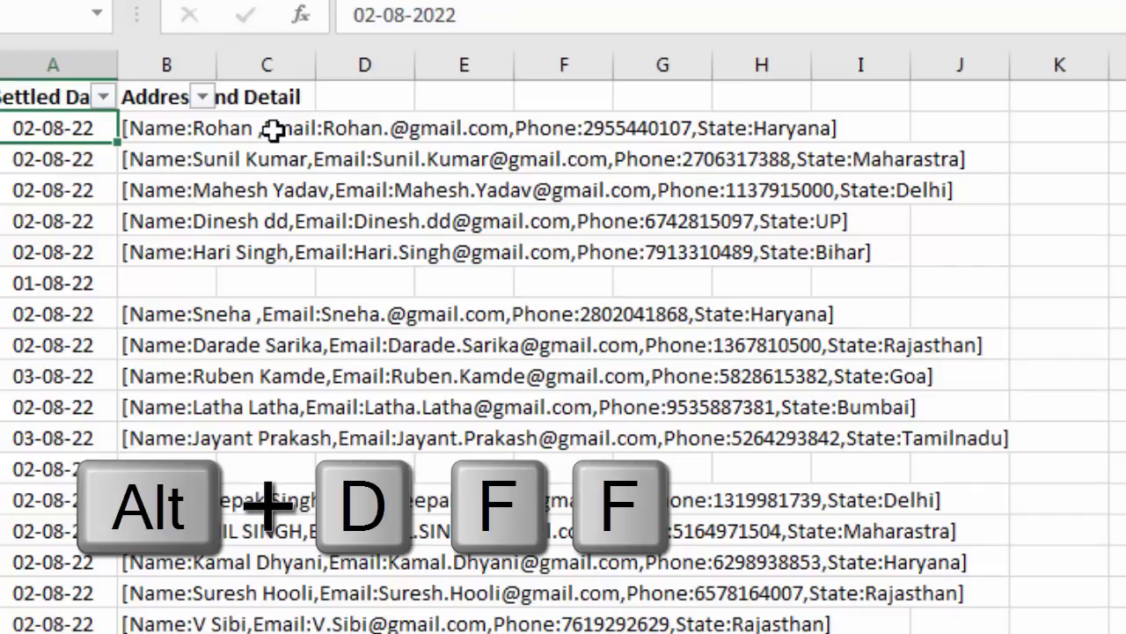
# Filter the Address and Detail column to show only (Blanks).
pyautogui.click(204, 95)
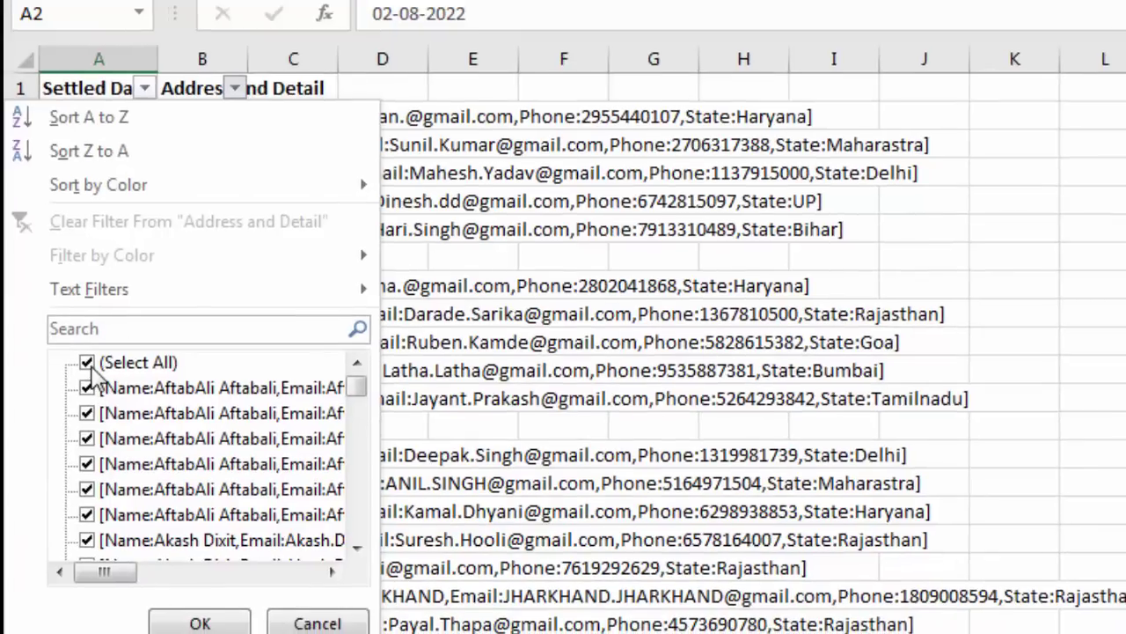
pyautogui.click(99, 377)
pyautogui.moveTo(355, 394); pyautogui.dragTo(357, 528)
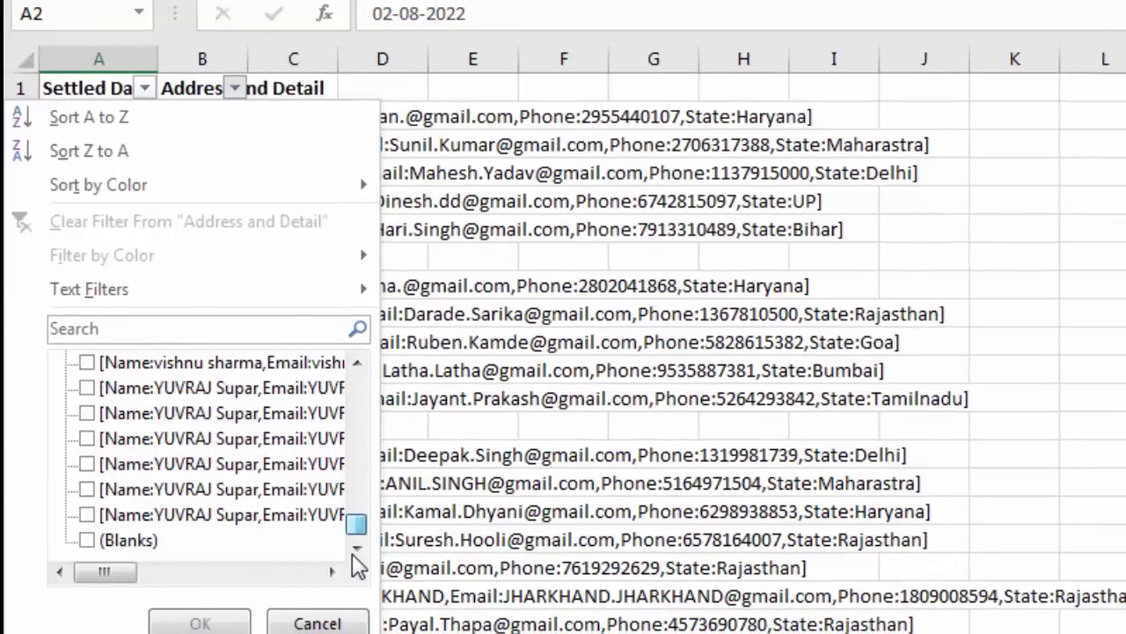
pyautogui.click(102, 540)
pyautogui.click(199, 623)
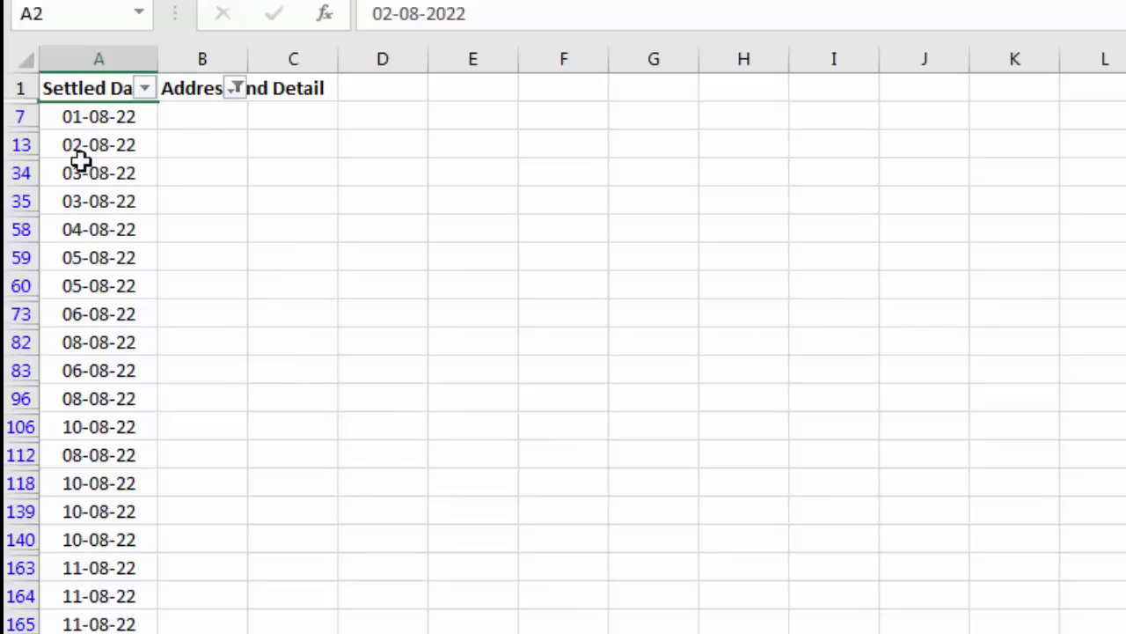
# Select the dates of all blank-address rows and delete those entire sheet rows.
pyautogui.click(198, 117)
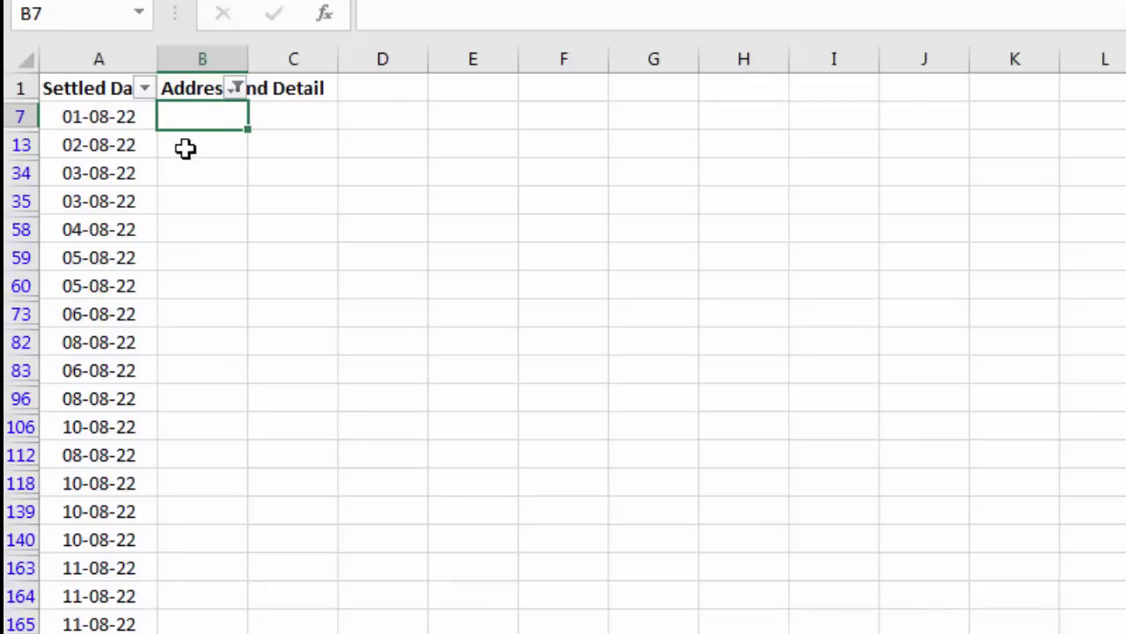
pyautogui.moveTo(105, 116); pyautogui.dragTo(99, 629)
pyautogui.scroll(10, 176, 425)
pyautogui.scroll(2, 176, 425)
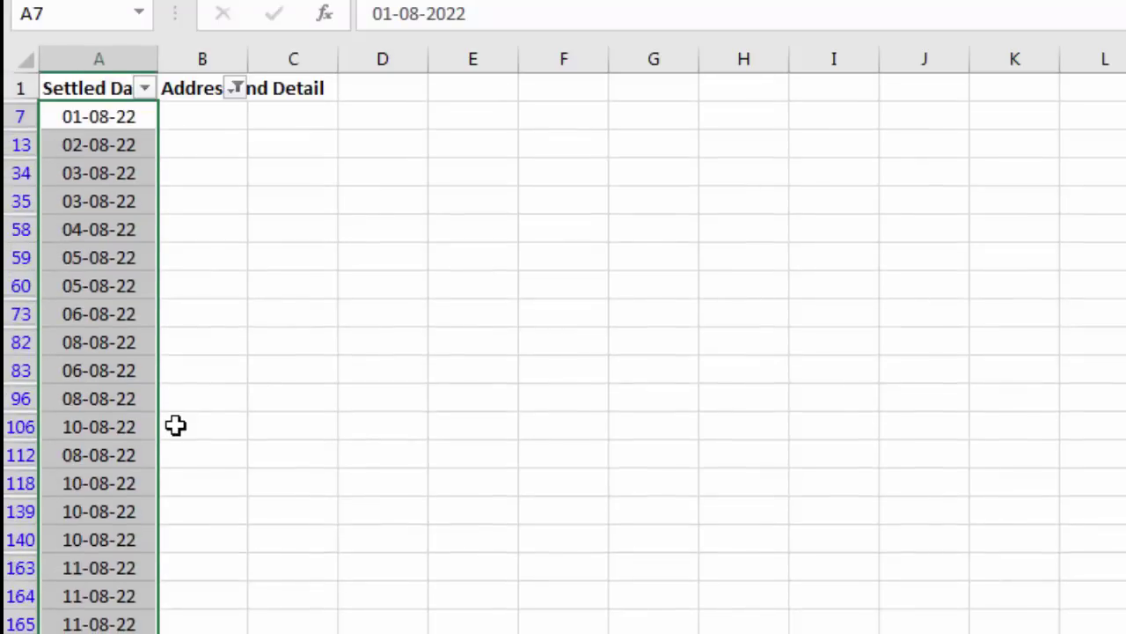
pyautogui.rightClick(106, 148)
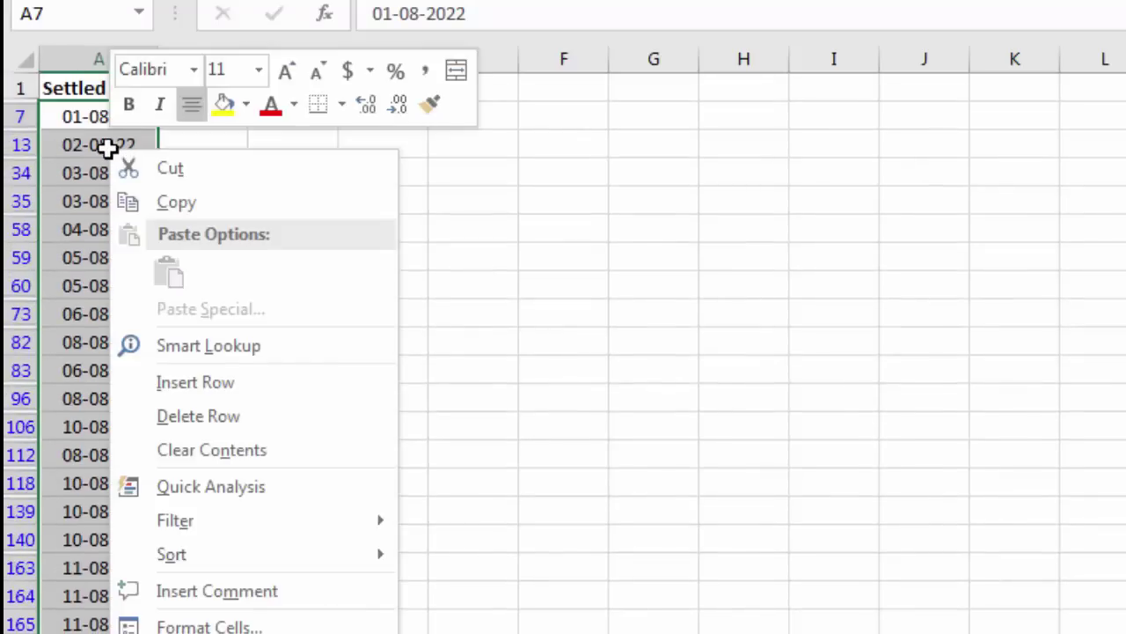
pyautogui.click(222, 415)
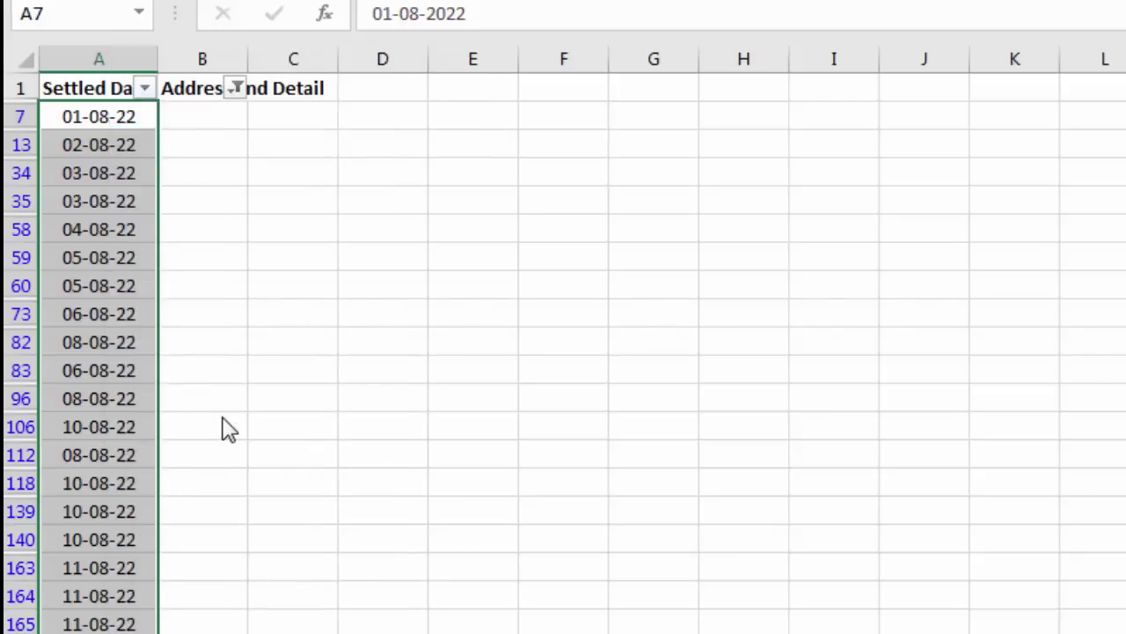
pyautogui.click(880, 378)
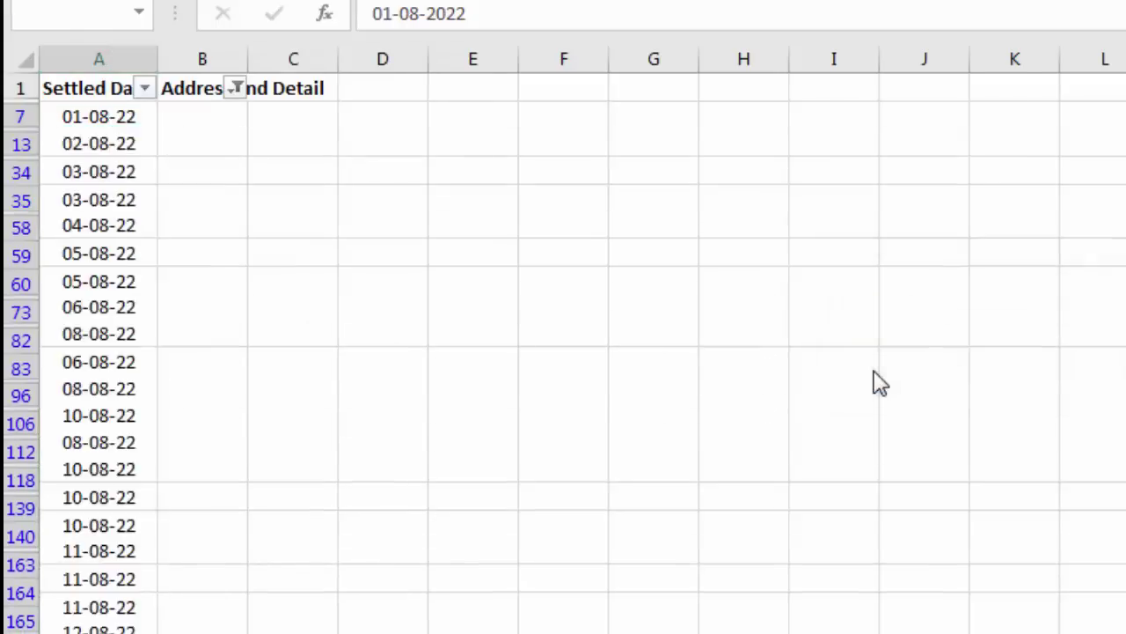
# Check the remaining rows to confirm only filled address entries from row 615 onward.
pyautogui.click(195, 225)
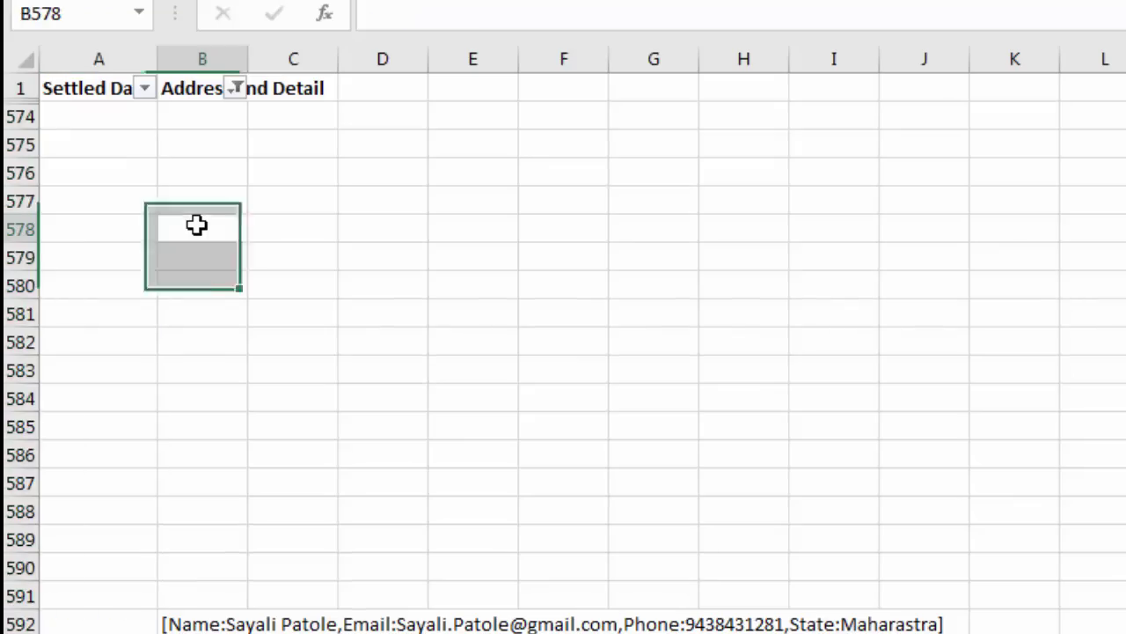
pyautogui.scroll(-5, 246, 367)
pyautogui.scroll(-6, 246, 367)
pyautogui.scroll(-4, 246, 367)
pyautogui.scroll(5, 247, 367)
pyautogui.scroll(3, 246, 367)
pyautogui.scroll(7, 247, 366)
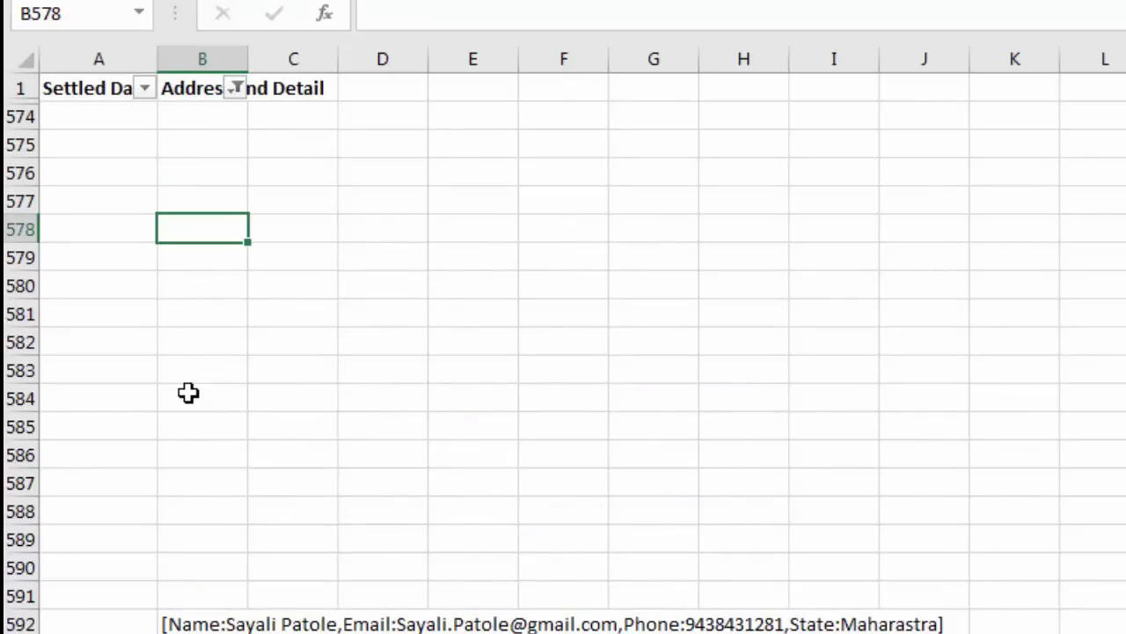
pyautogui.moveTo(118, 116); pyautogui.dragTo(130, 614)
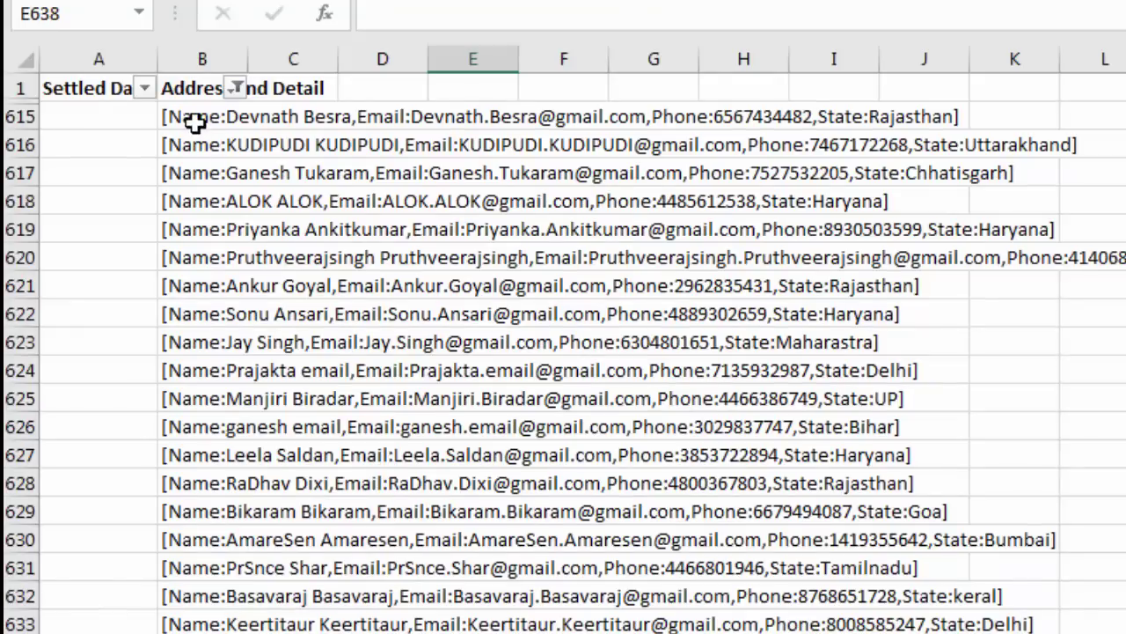
pyautogui.click(195, 123)
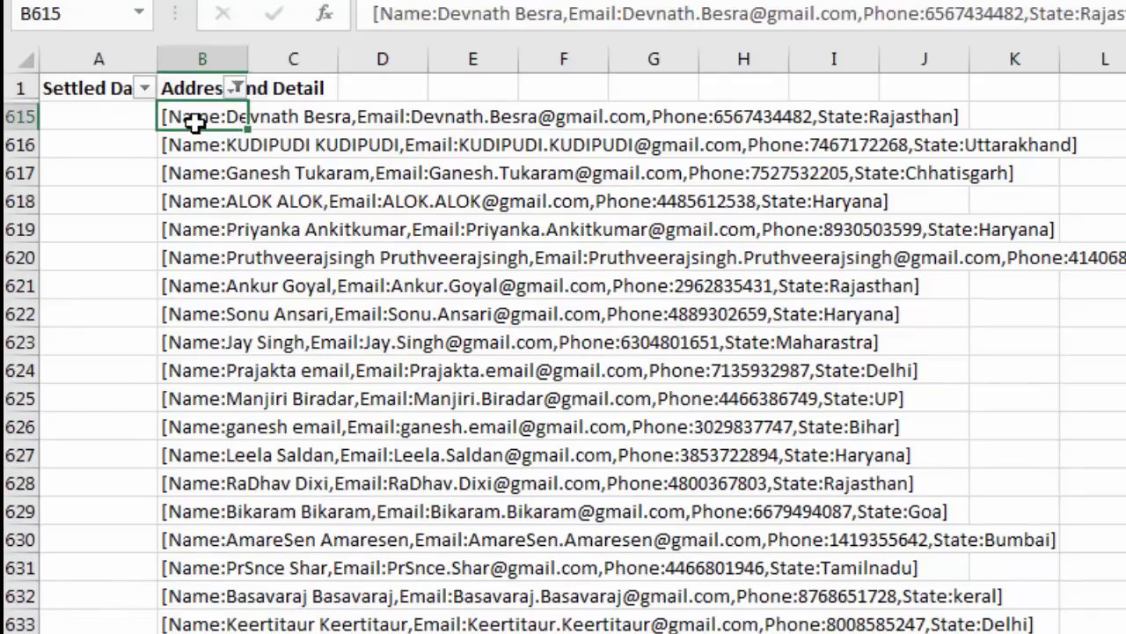
# Turn off the AutoFilter with Ctrl+Shift+L so all remaining rows show.
pyautogui.hotkey('ctrl', 'shift', 'l')
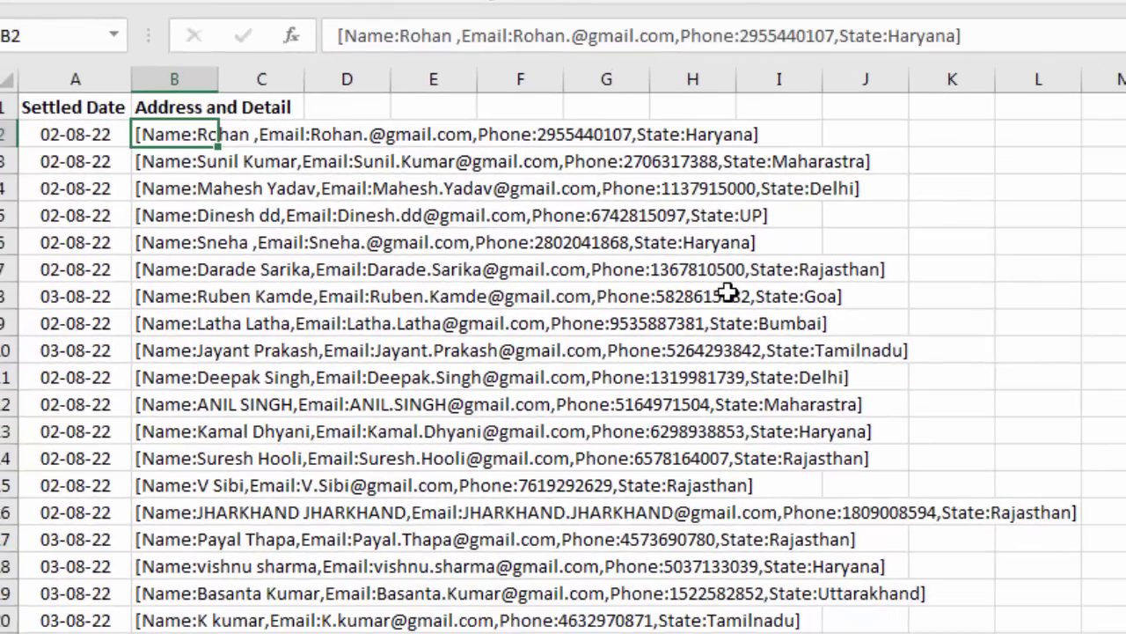
# Select all Address and Detail entries from B2 downward and launch Text to Columns.
pyautogui.hotkey('ctrl', 'shift', 'Down')
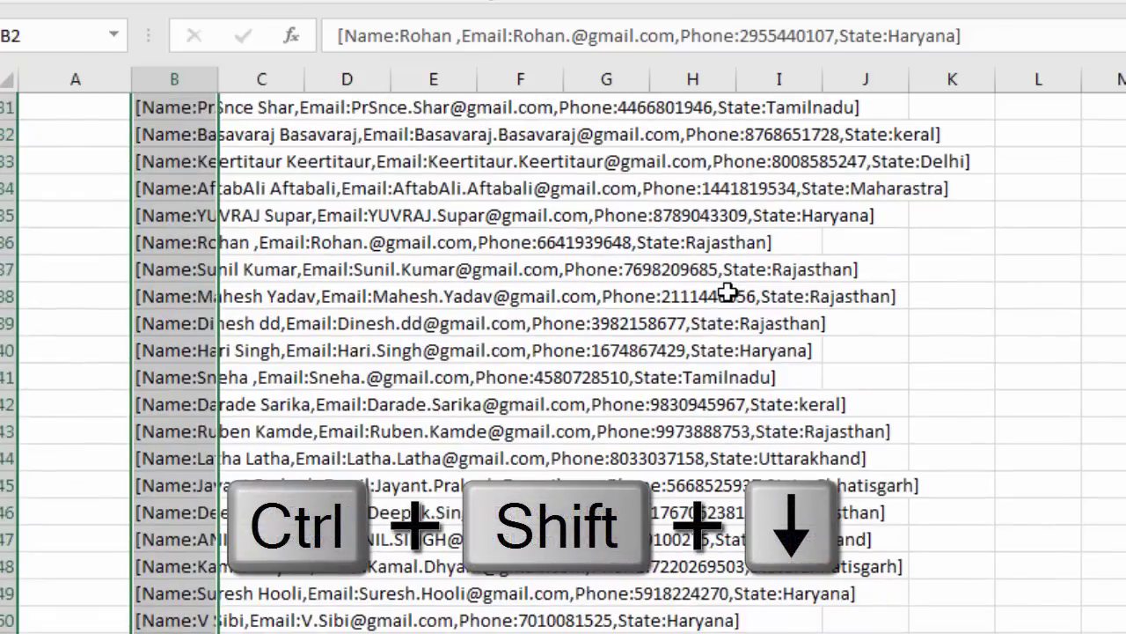
pyautogui.scroll(10, 729, 293)
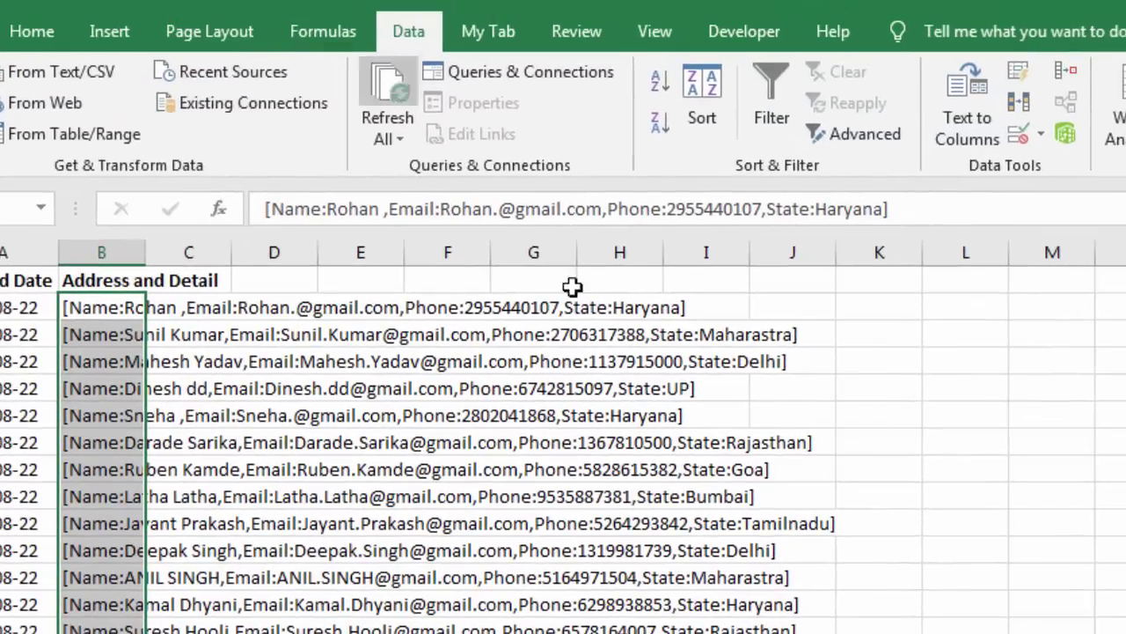
pyautogui.click(965, 120)
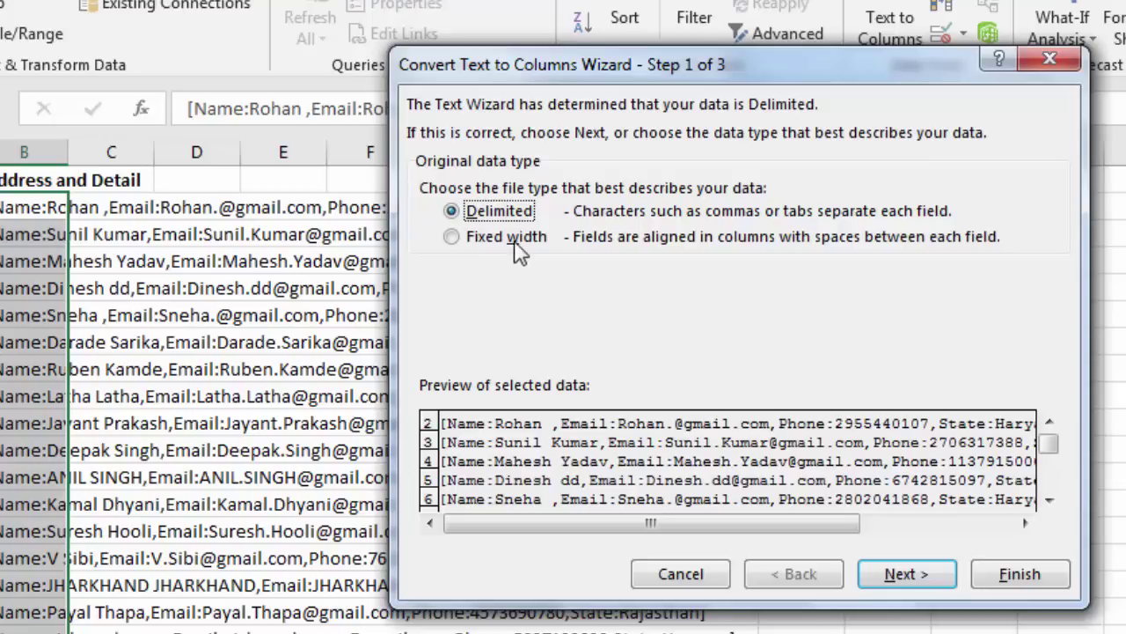
# Split the Address and Detail entries on colon and comma delimiters, with Tab unticked, and finish the wizard.
pyautogui.click(890, 582)
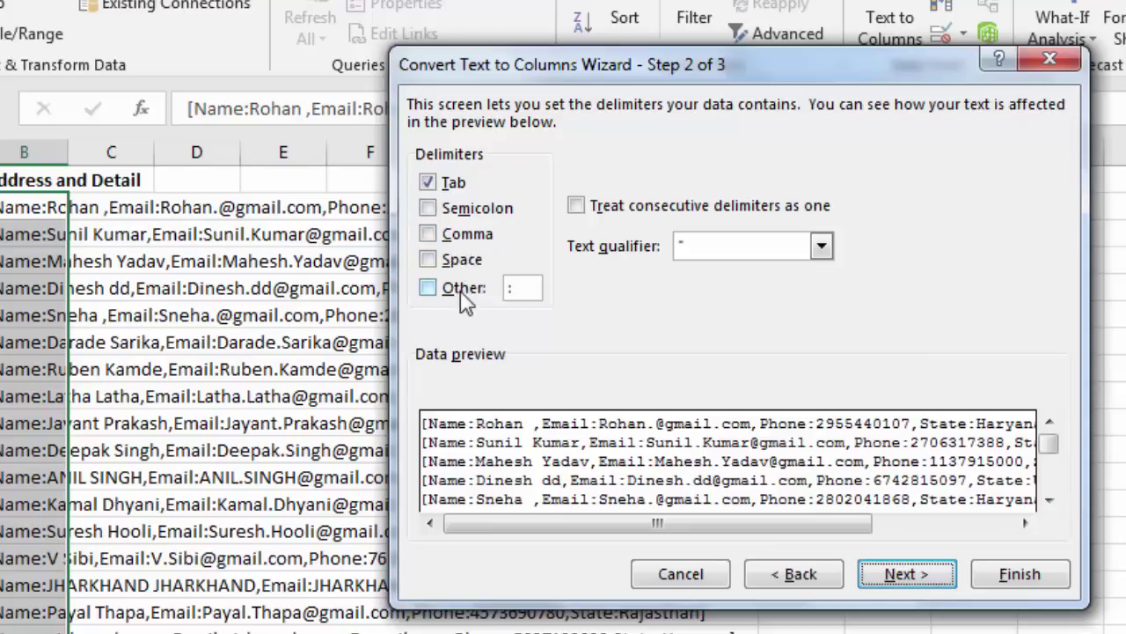
pyautogui.click(429, 289)
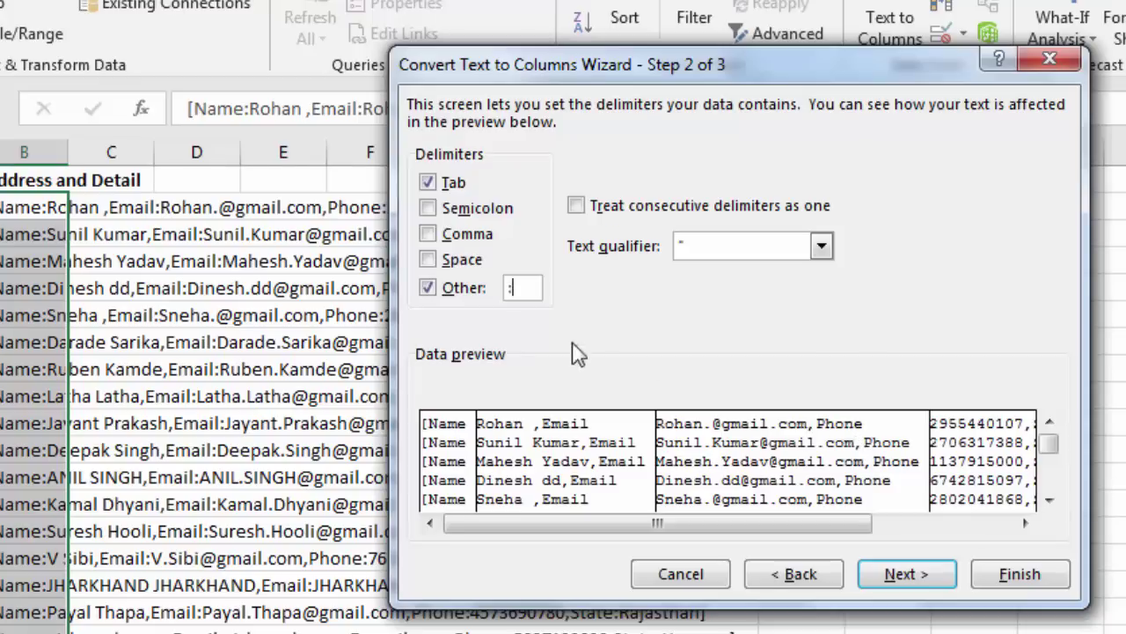
pyautogui.click(428, 183)
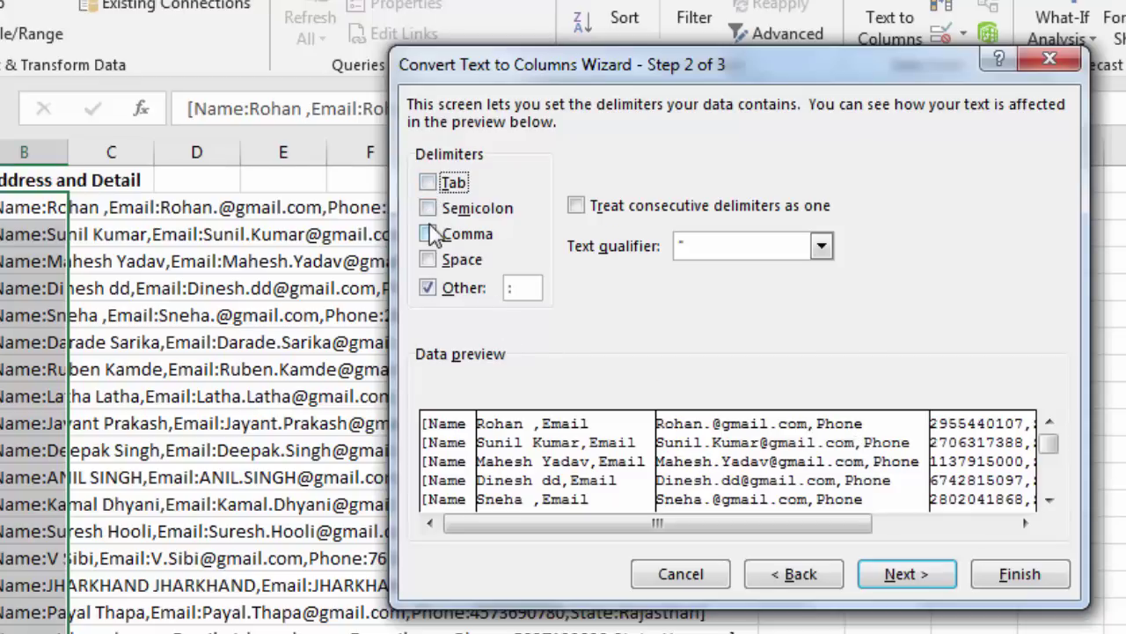
pyautogui.click(430, 235)
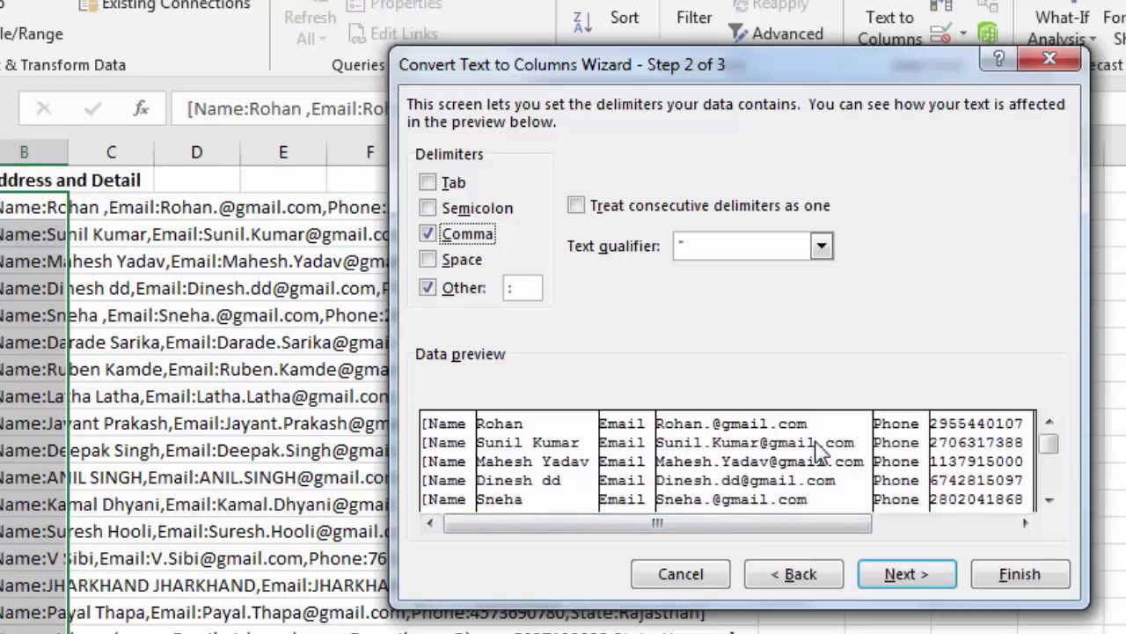
pyautogui.click(907, 576)
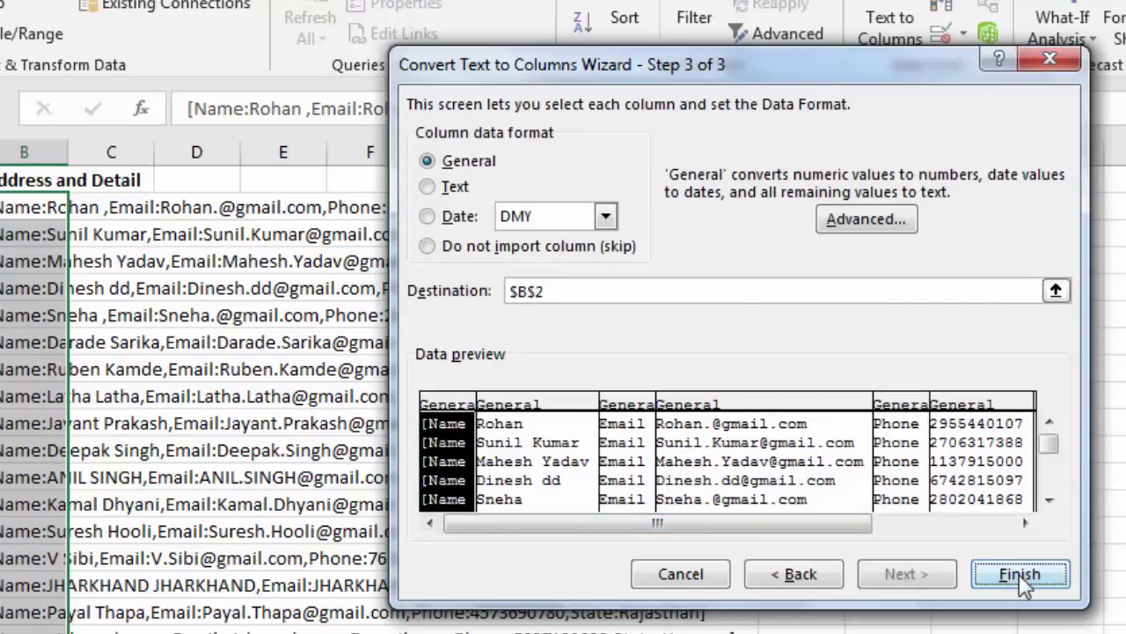
pyautogui.click(1021, 577)
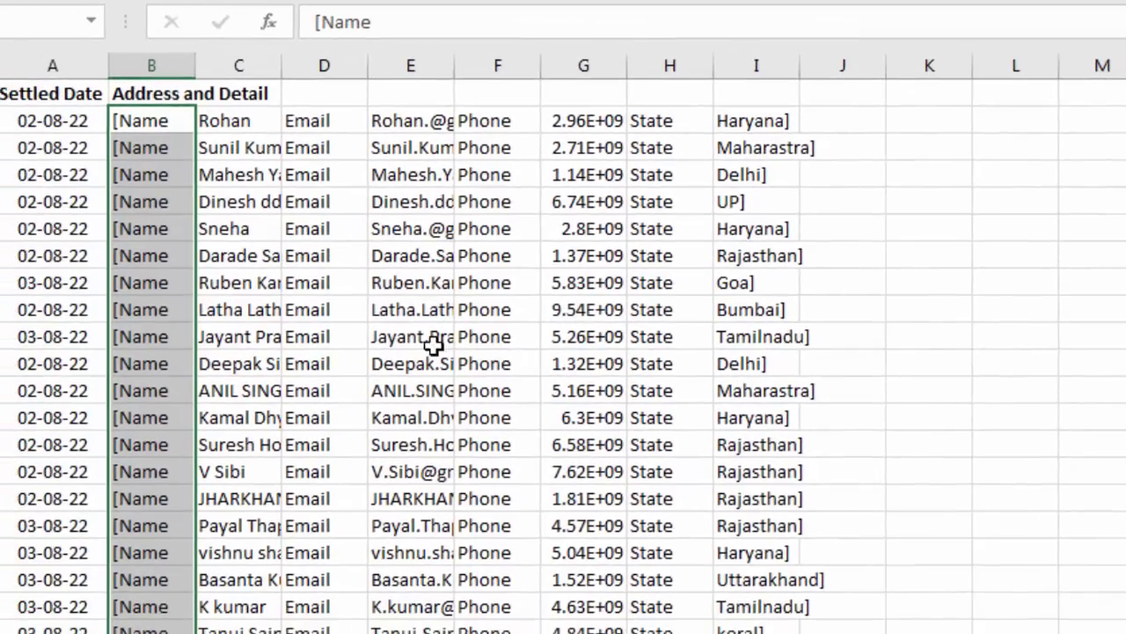
# Widen columns B and C to show the label text and full names.
pyautogui.doubleClick(196, 67)
pyautogui.moveTo(368, 64)
pyautogui.mouseDown()
pyautogui.moveTo(598, 65)
pyautogui.moveTo(552, 87)
pyautogui.mouseUp()
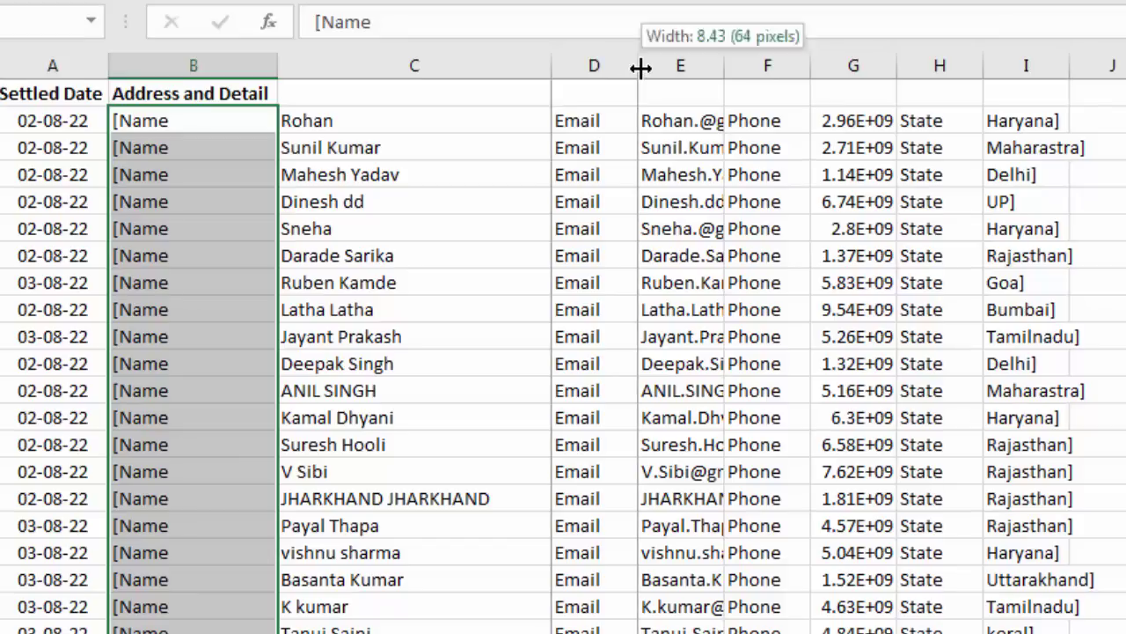
pyautogui.click(495, 225)
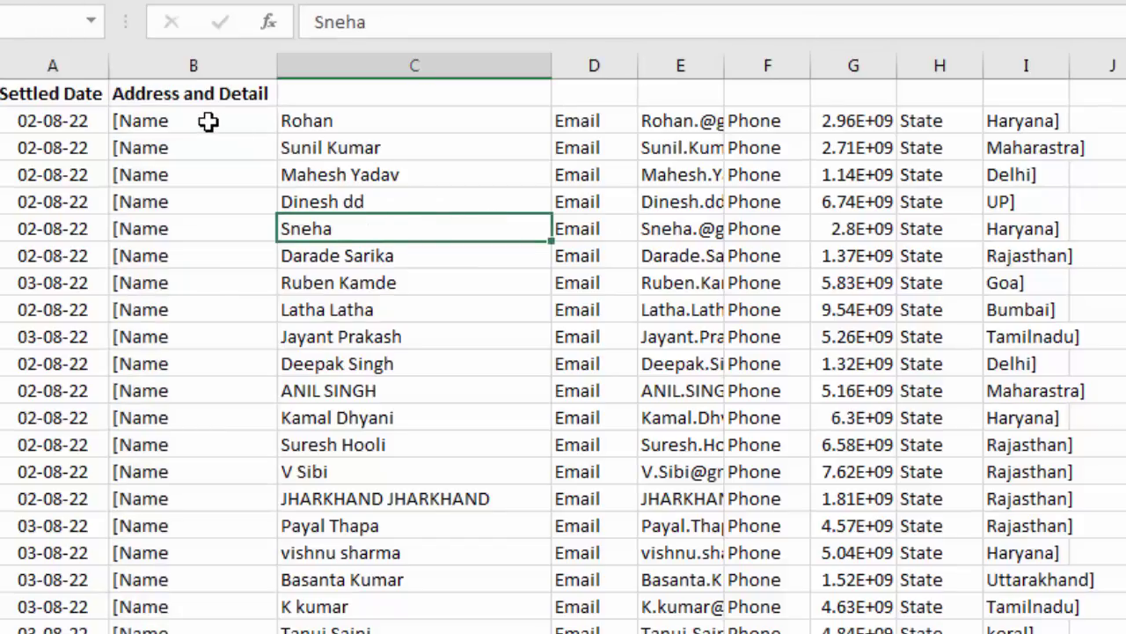
# Delete the bracketed label columns B, D, F and H together.
pyautogui.click(208, 120)
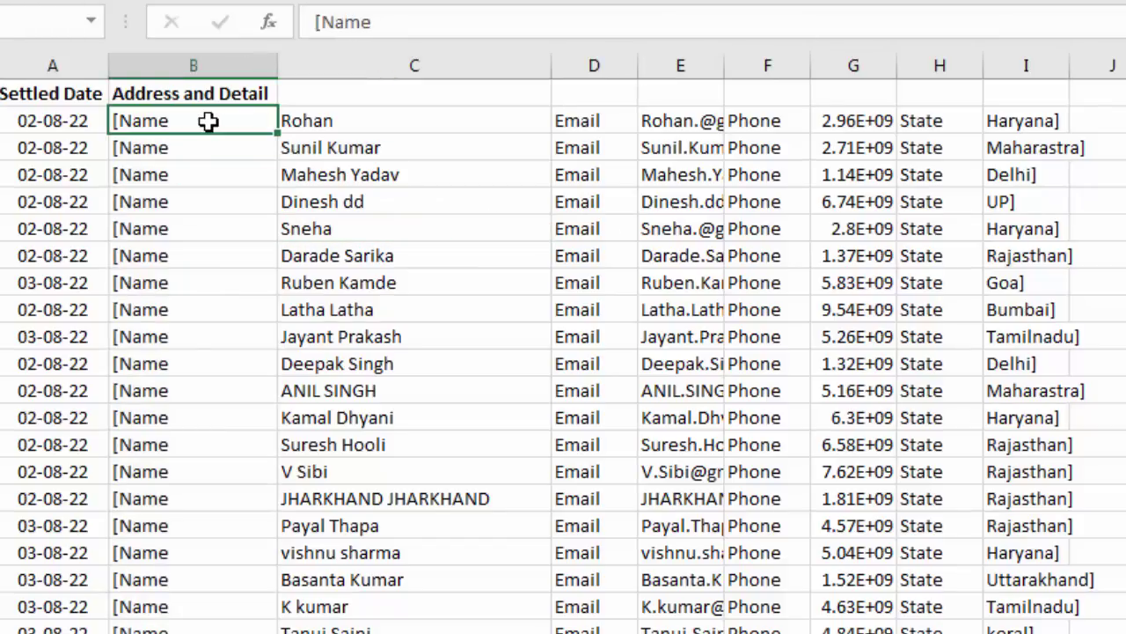
pyautogui.click(209, 62)
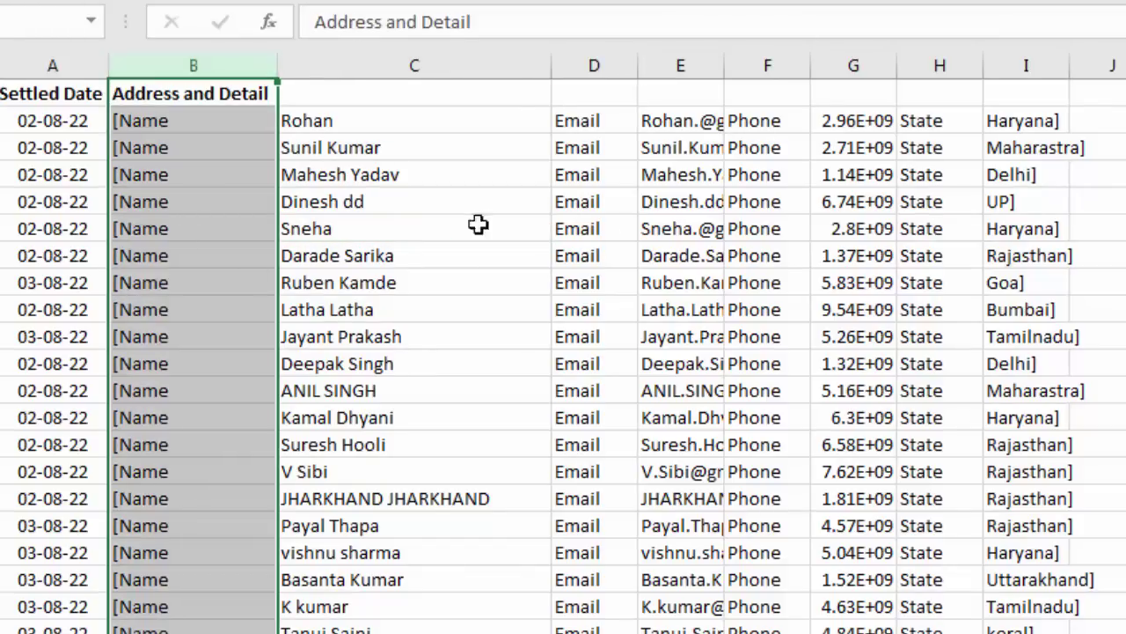
pyautogui.keyDown('ctrl'); pyautogui.click(598, 61); pyautogui.keyUp('ctrl')
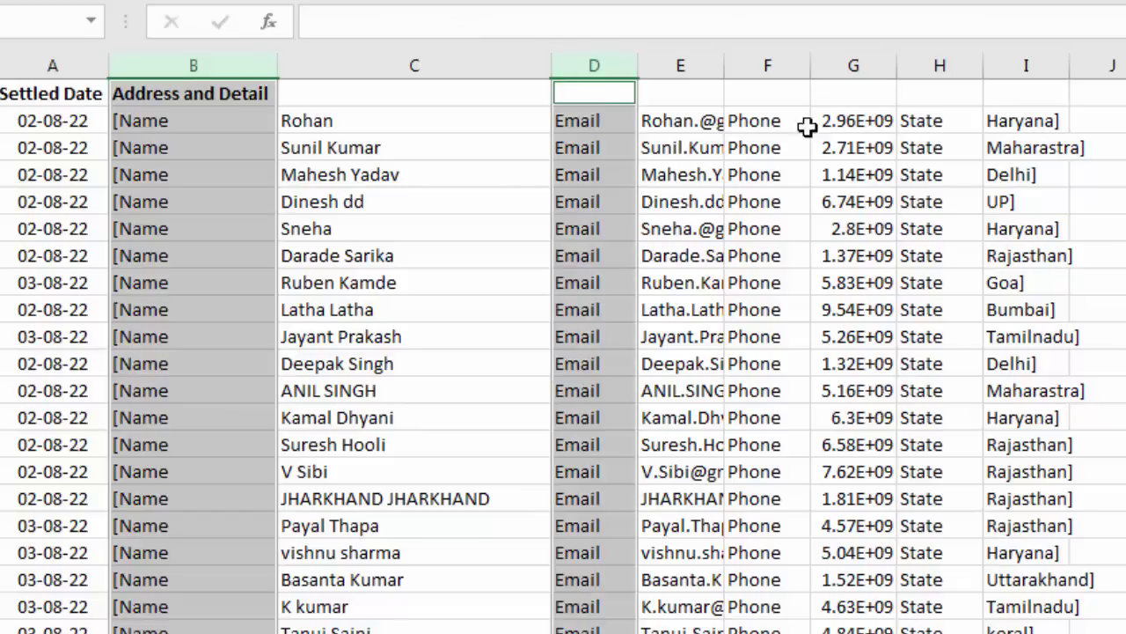
pyautogui.keyDown('ctrl'); pyautogui.click(786, 66); pyautogui.keyUp('ctrl')
pyautogui.keyDown('ctrl'); pyautogui.click(942, 66); pyautogui.keyUp('ctrl')
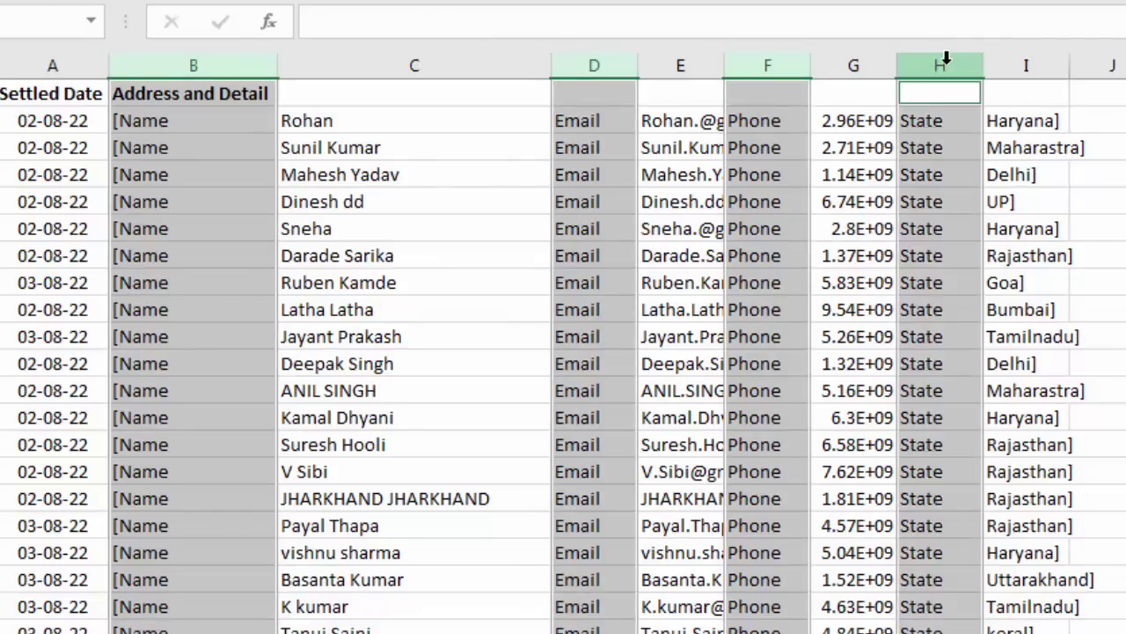
pyautogui.rightClick(923, 202)
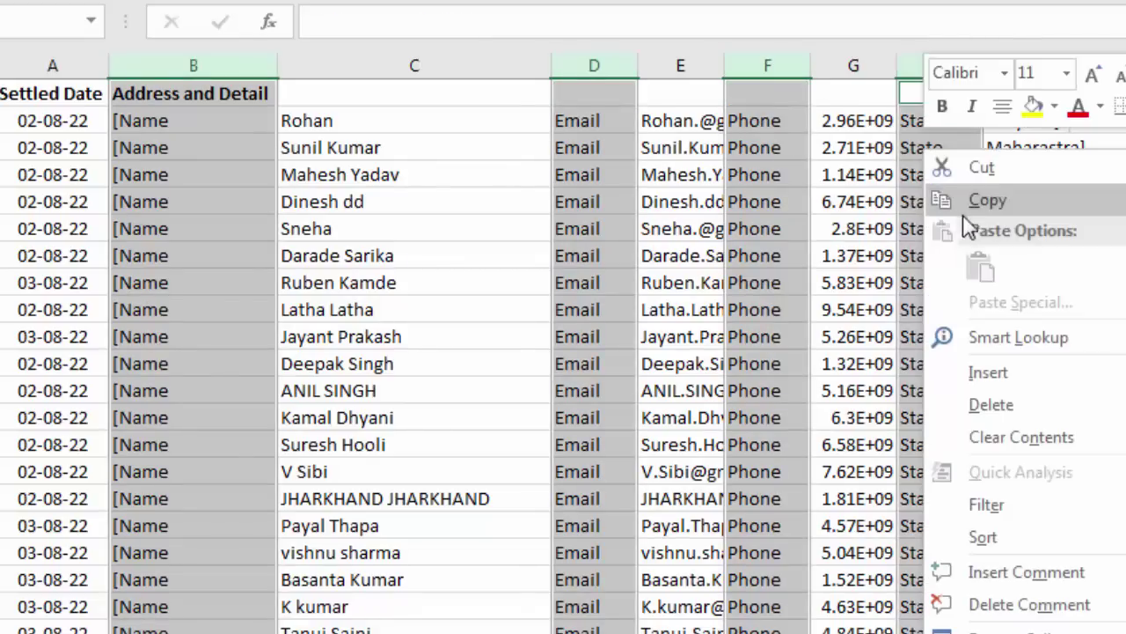
pyautogui.click(992, 405)
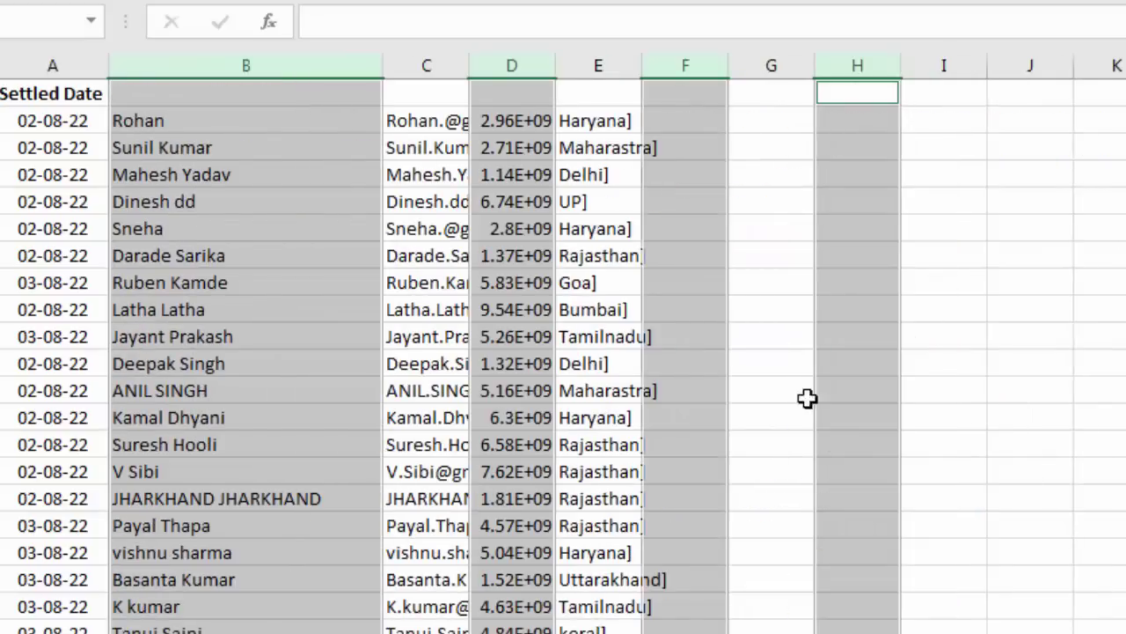
pyautogui.click(202, 95)
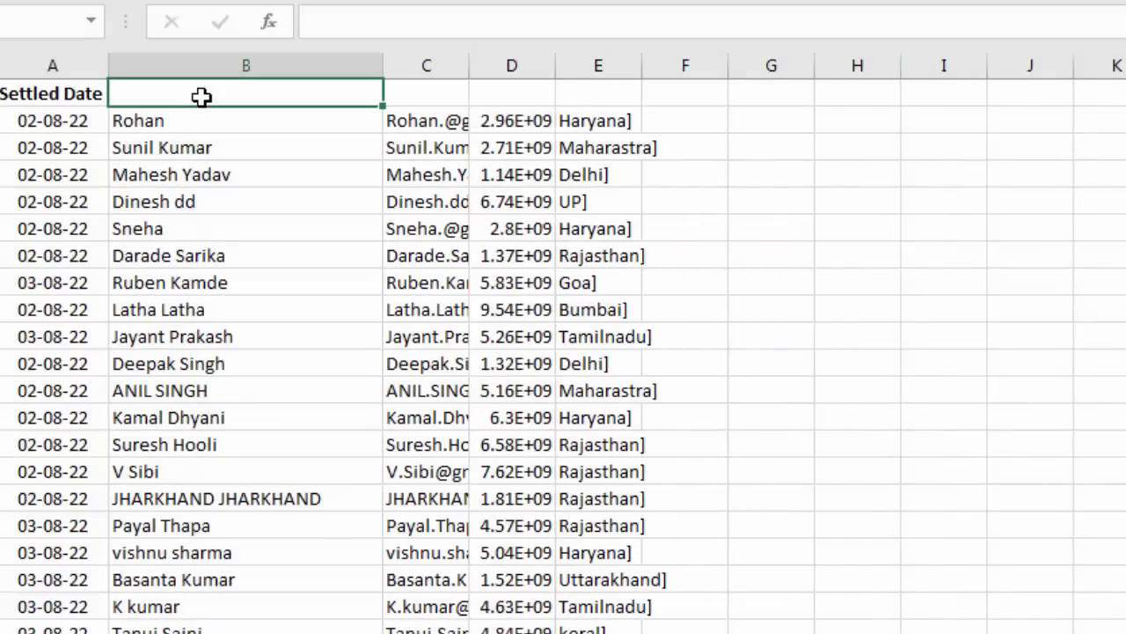
# Enter the headers Name, Email, Phone and State in cells B1 through E1.
pyautogui.write('Name')
pyautogui.press('Tab')
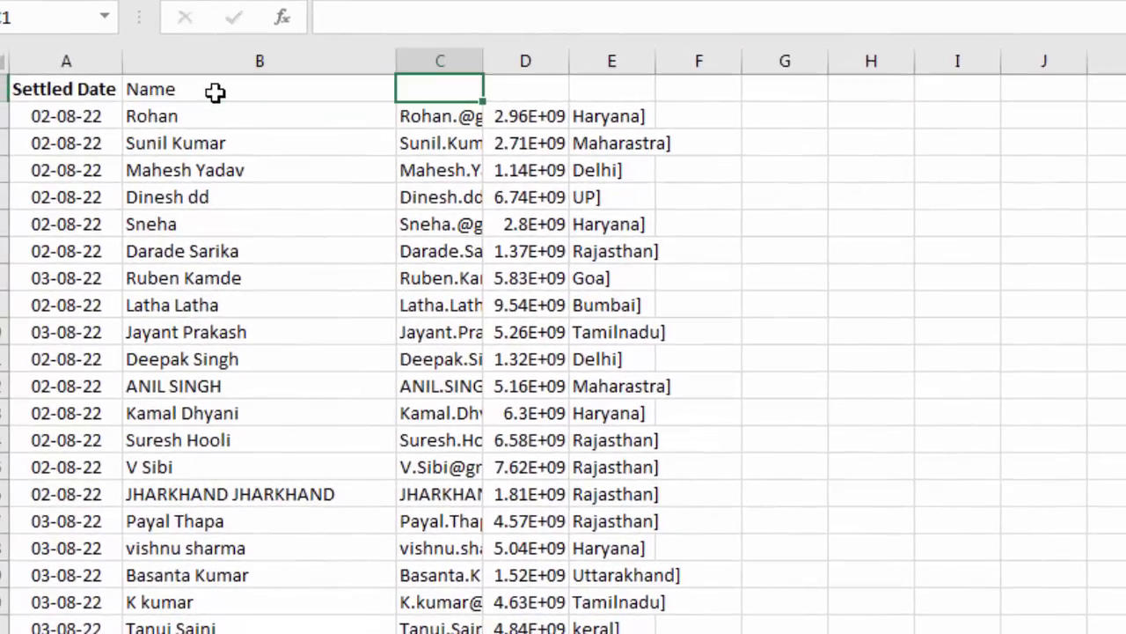
pyautogui.press('F2')
pyautogui.write('E')
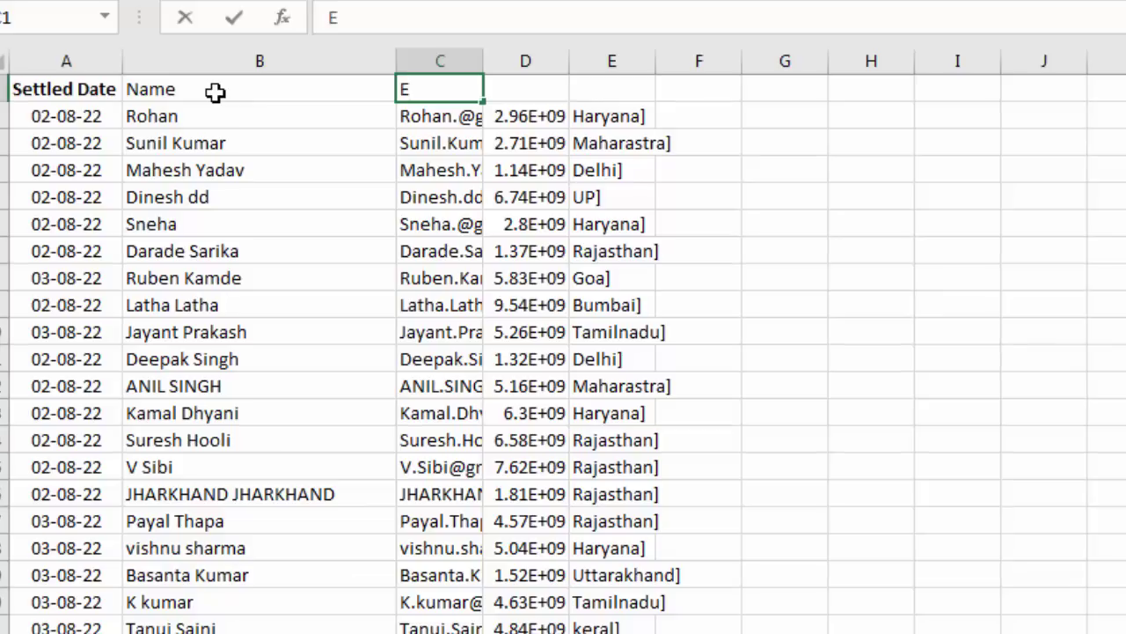
pyautogui.write('mail')
pyautogui.press('Tab')
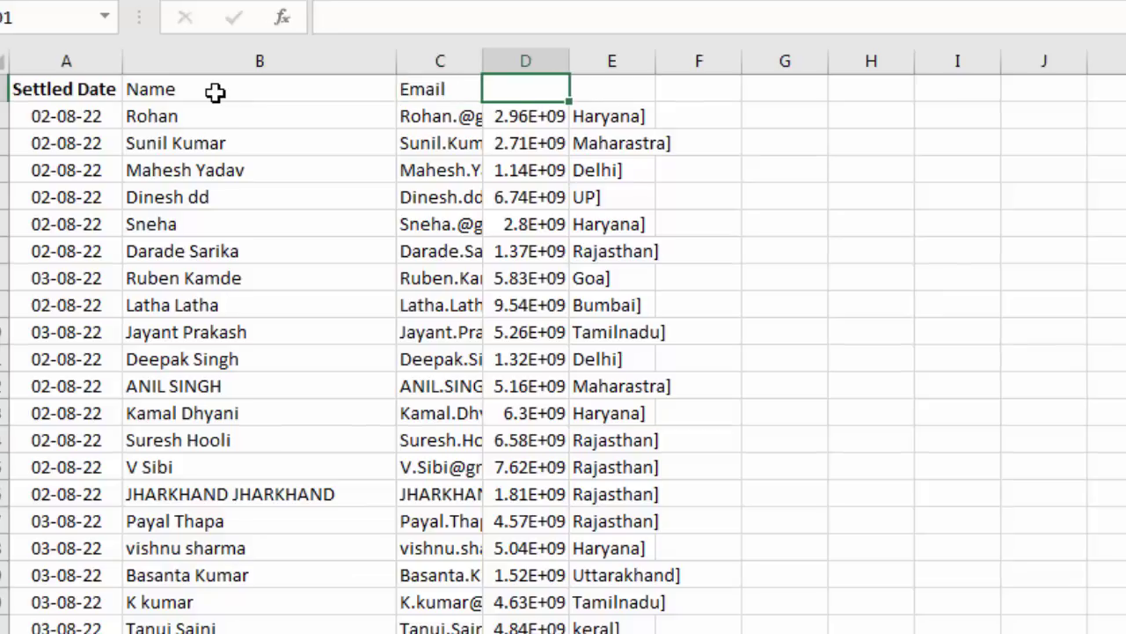
pyautogui.write('Phone')
pyautogui.press('Tab')
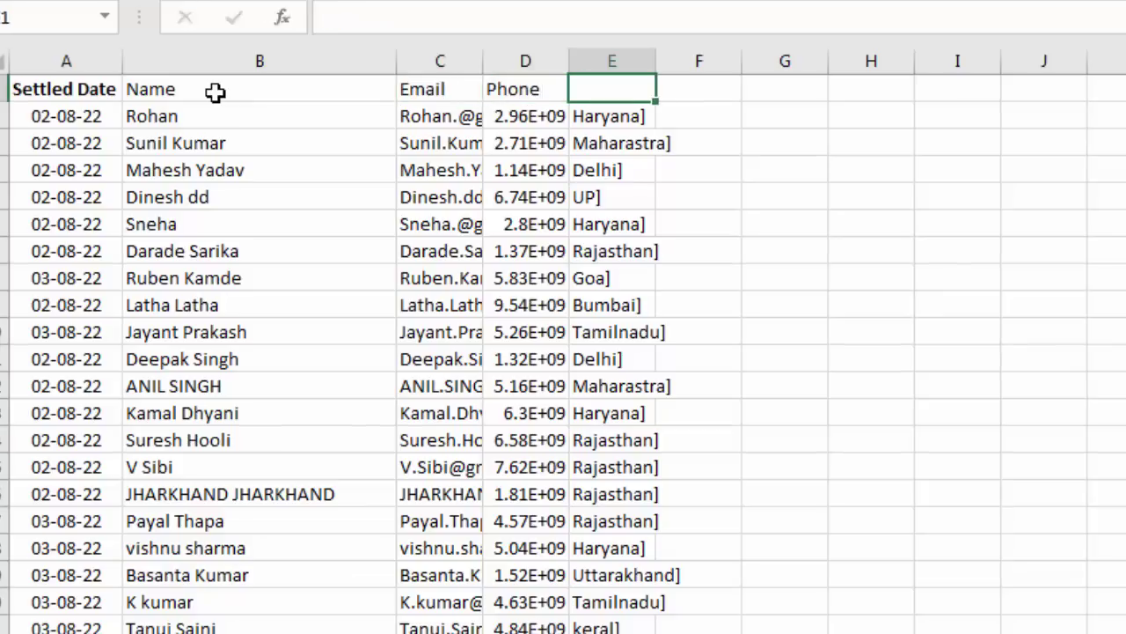
pyautogui.write('State')
pyautogui.click(276, 120)
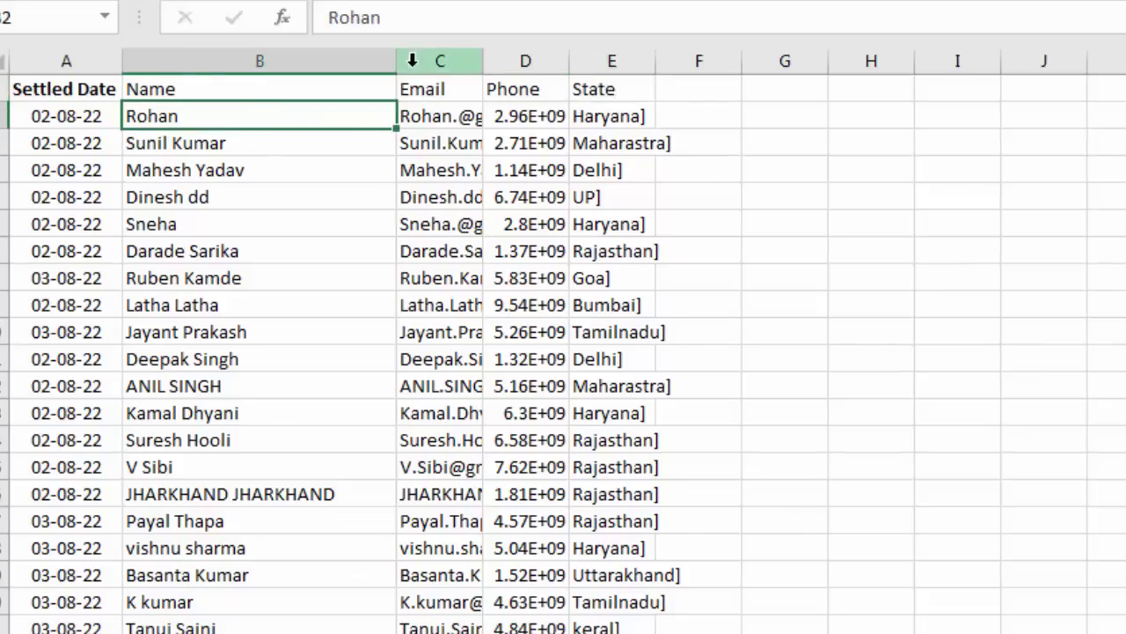
# AutoFit columns C, D and E so full emails, phone numbers and states show.
pyautogui.doubleClick(483, 62)
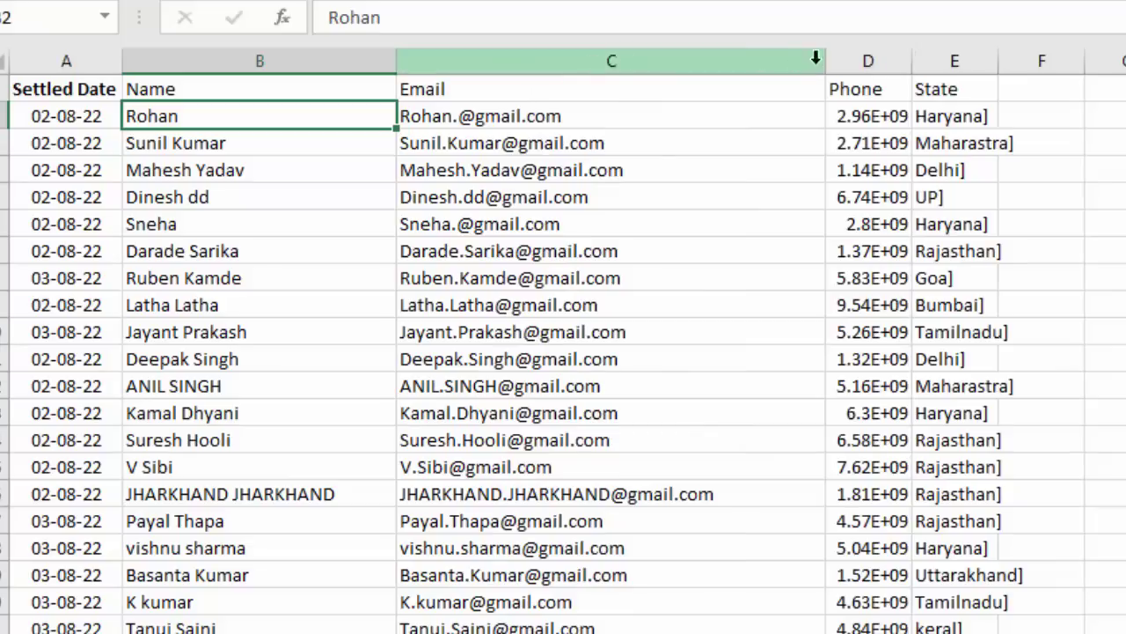
pyautogui.doubleClick(913, 61)
pyautogui.doubleClick(1018, 56)
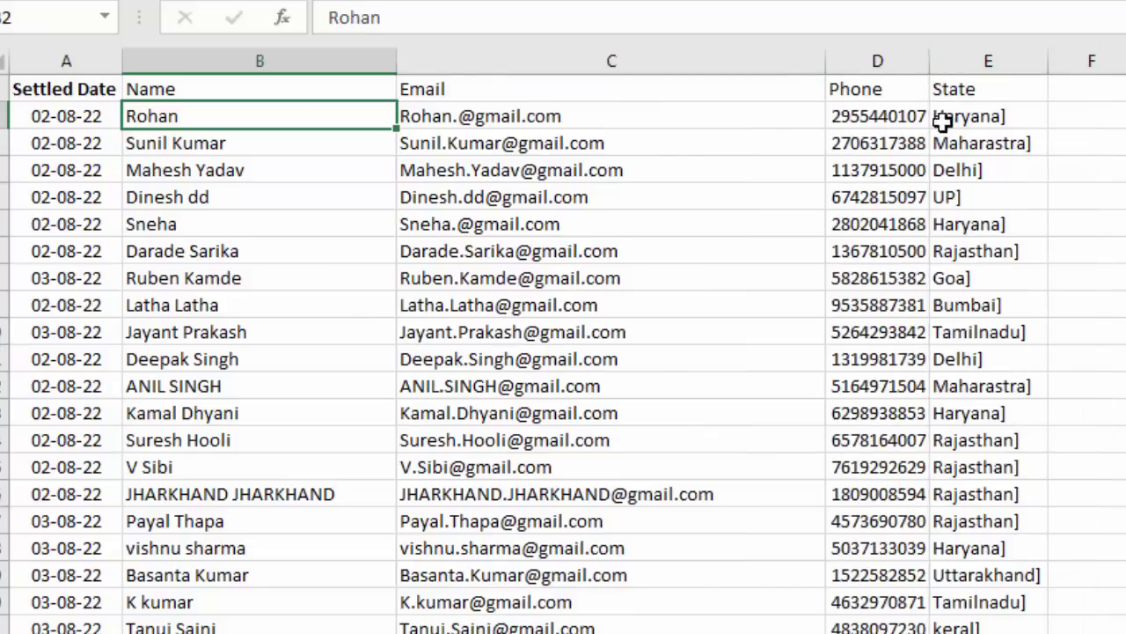
pyautogui.moveTo(159, 88); pyautogui.dragTo(966, 88)
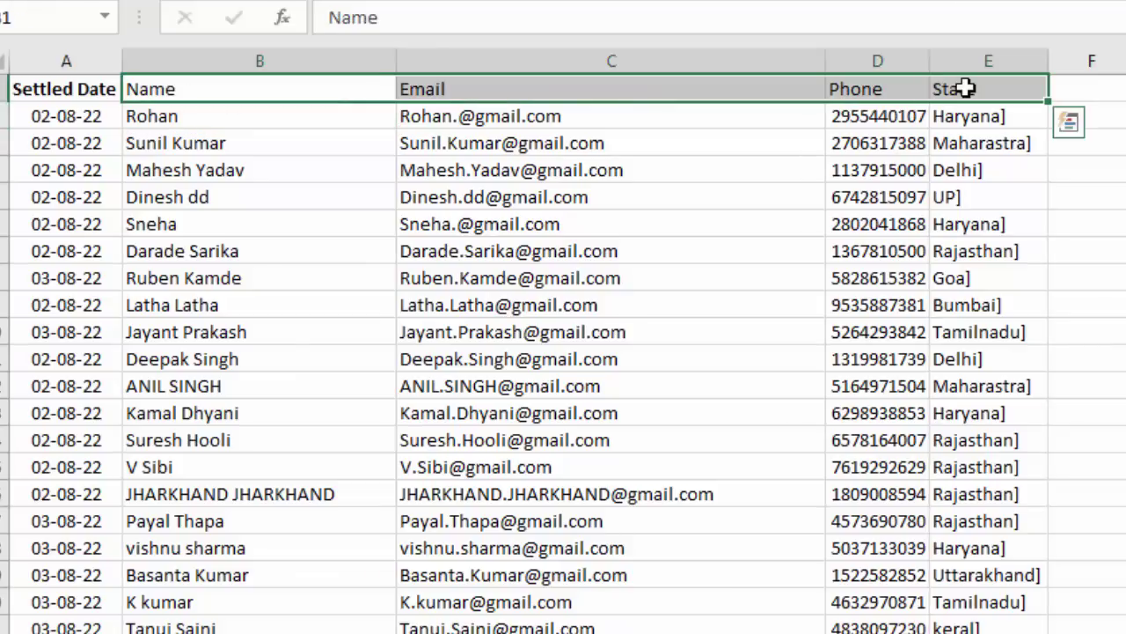
pyautogui.moveTo(62, 88)
pyautogui.mouseDown()
pyautogui.moveTo(1039, 573)
pyautogui.moveTo(1039, 629)
pyautogui.mouseUp()
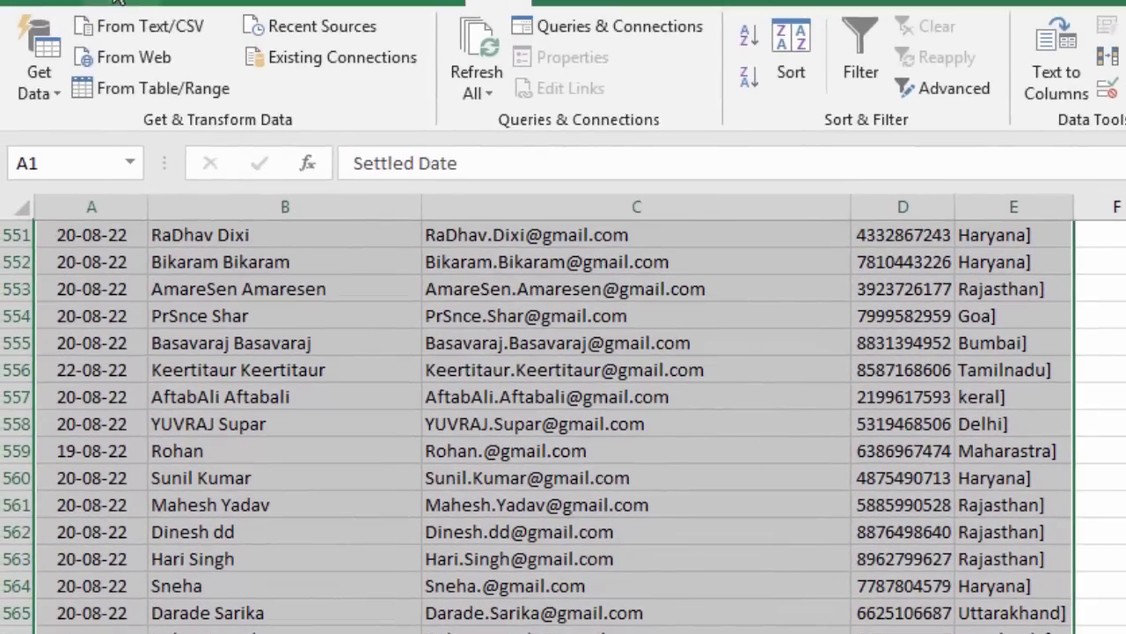
# Apply All Borders to every cell of the selected table.
pyautogui.click(119, 1)
pyautogui.click(388, 77)
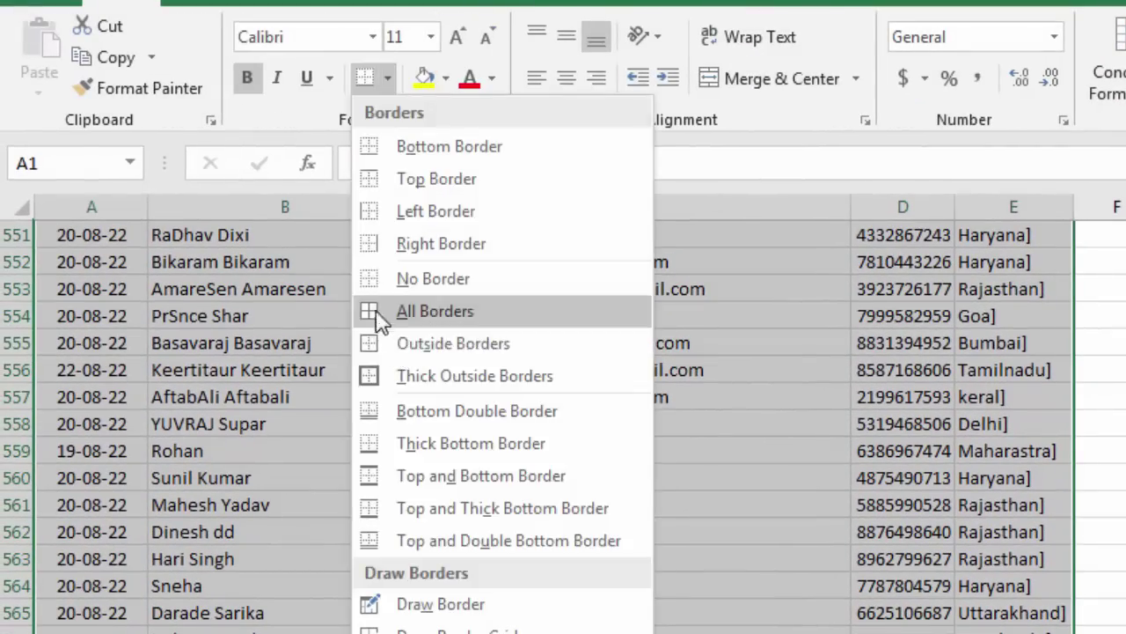
pyautogui.click(382, 327)
# Make the Email column C slightly narrower and check the first row's email, phone and state cells.
pyautogui.hotkey('ctrl', 'Home')
pyautogui.press('Down')
pyautogui.press('Right')
pyautogui.press('Right')
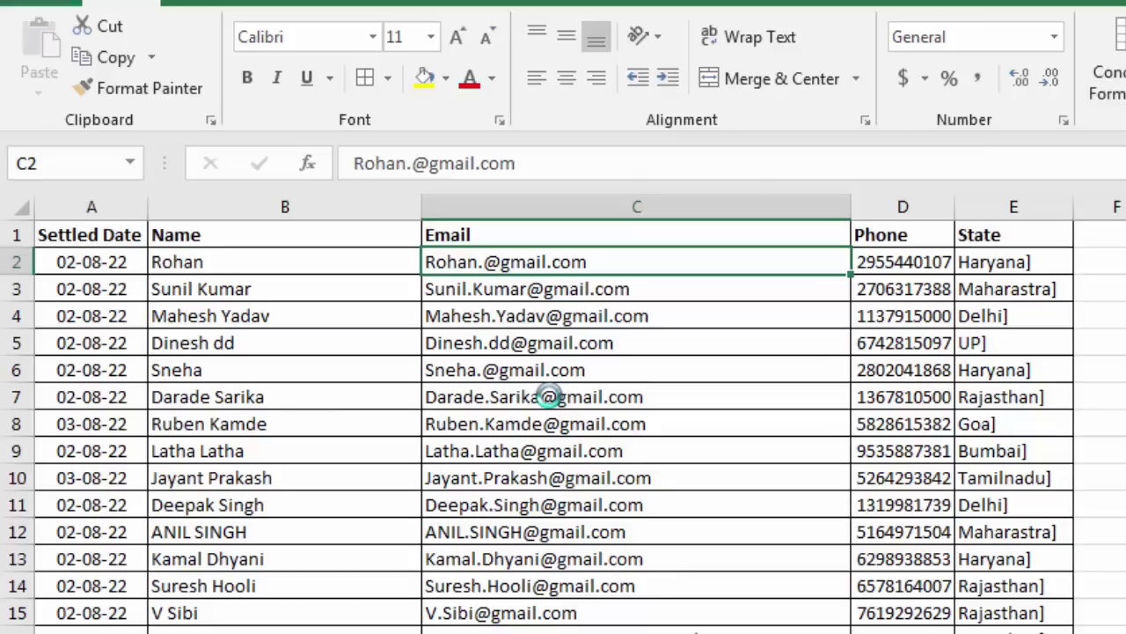
pyautogui.moveTo(851, 207); pyautogui.dragTo(774, 249)
pyautogui.click(659, 453)
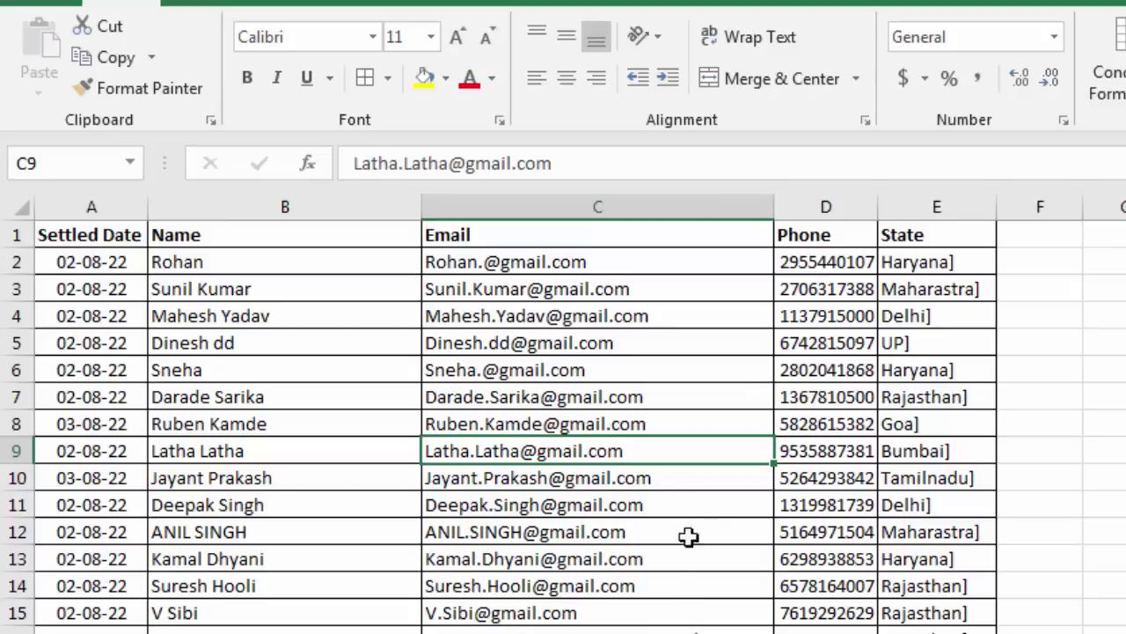
pyautogui.click(606, 259)
pyautogui.click(792, 262)
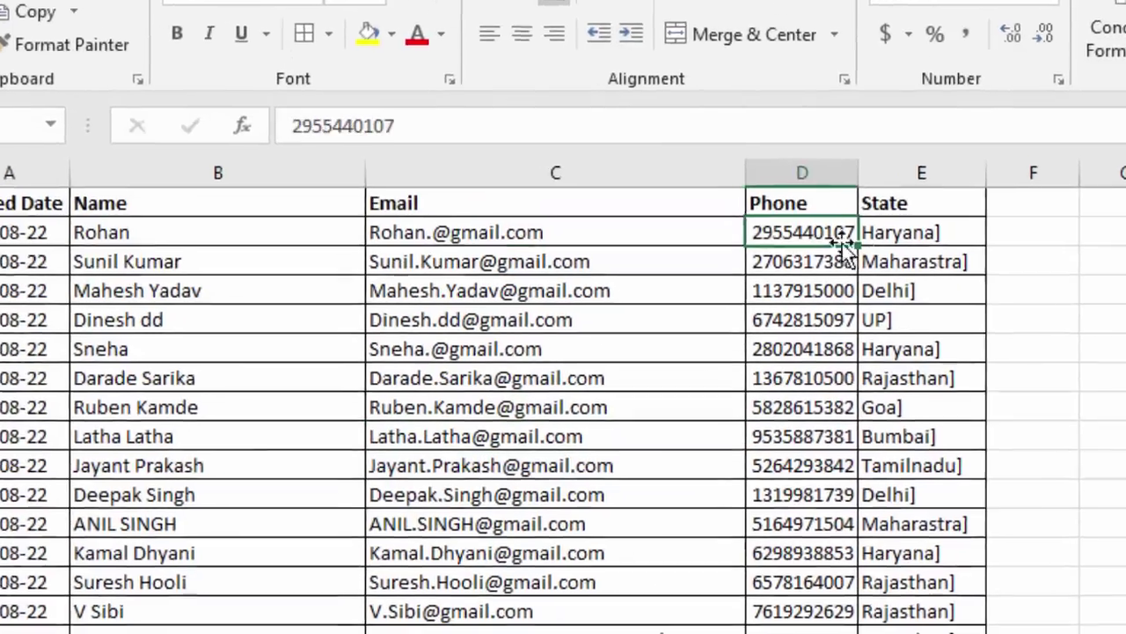
pyautogui.click(915, 264)
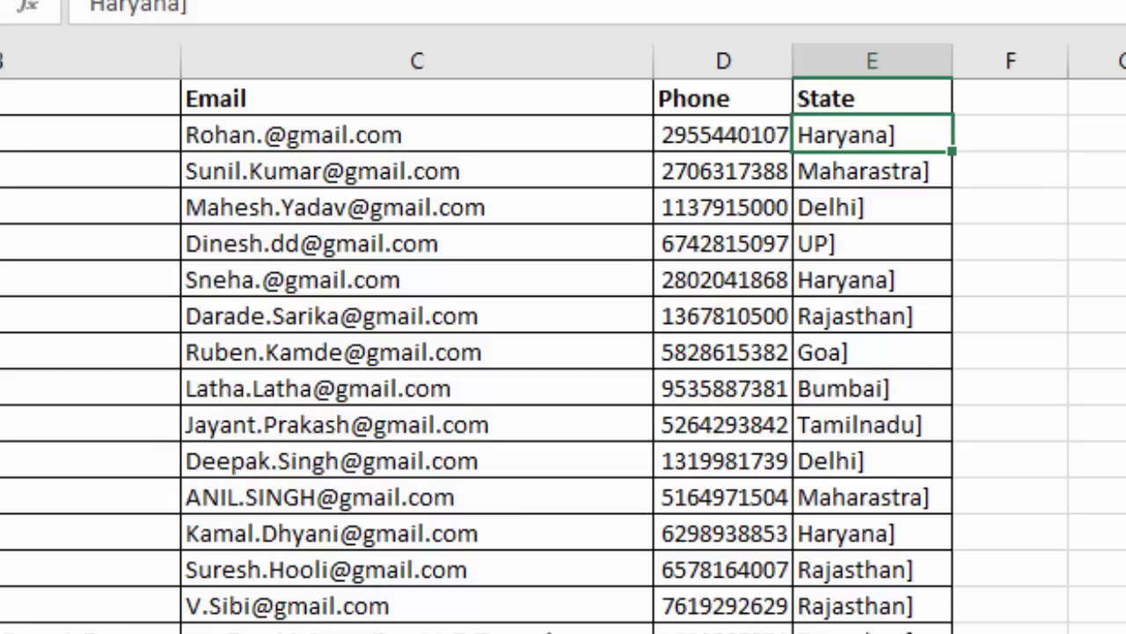
# Replace every ] in the State column with nothing using Find and Replace.
pyautogui.hotkey('ctrl', 'shift', 'Down')
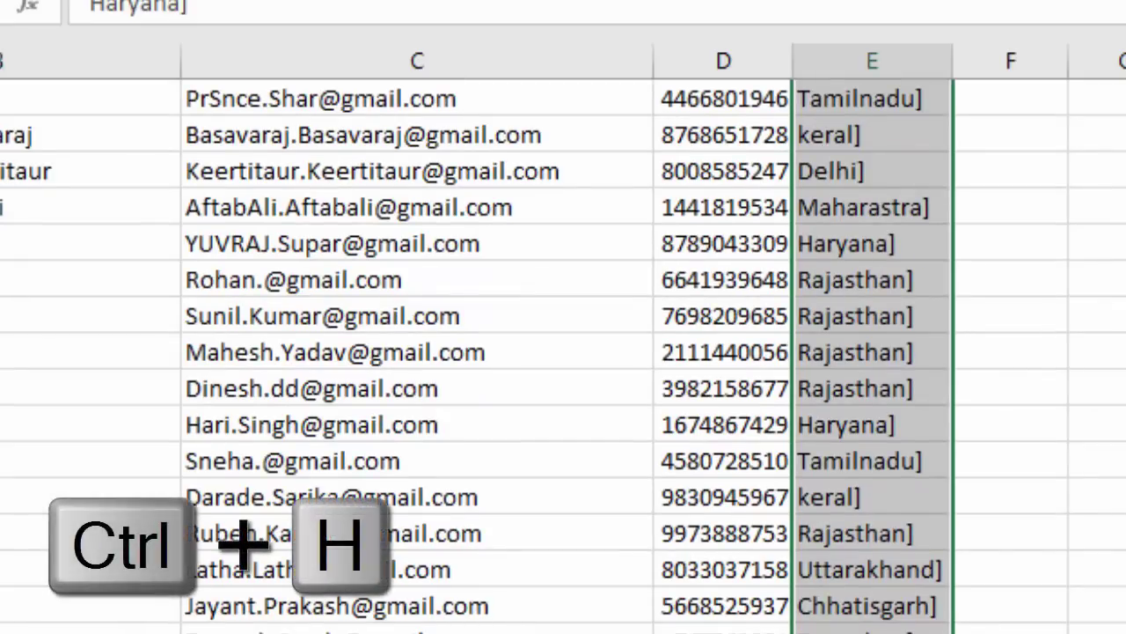
pyautogui.hotkey('ctrl', 'h')
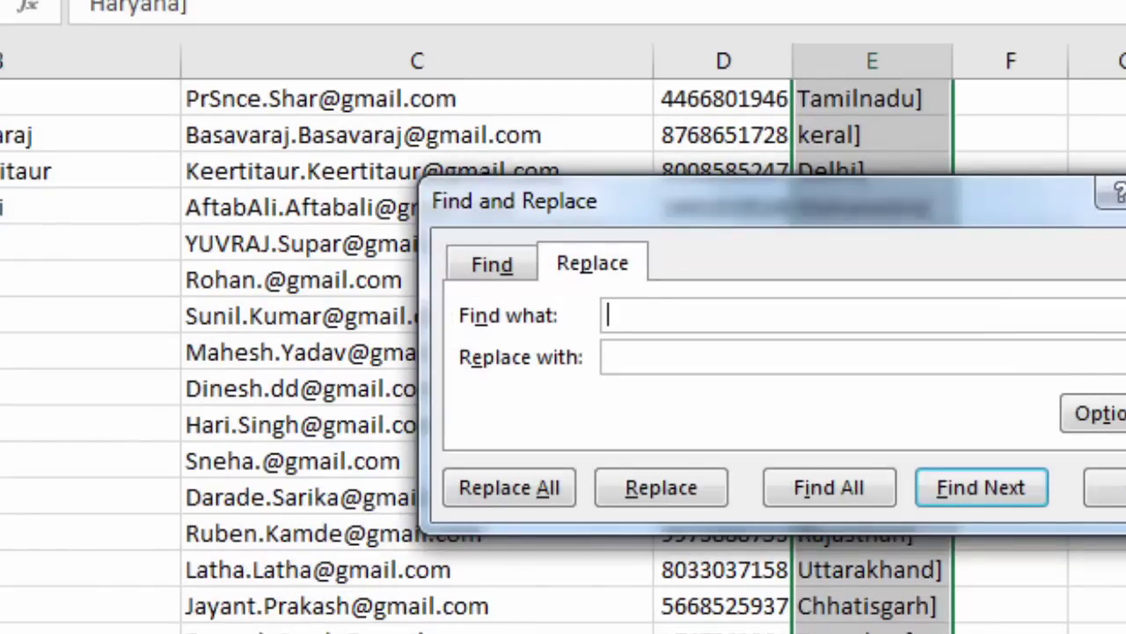
pyautogui.write(']')
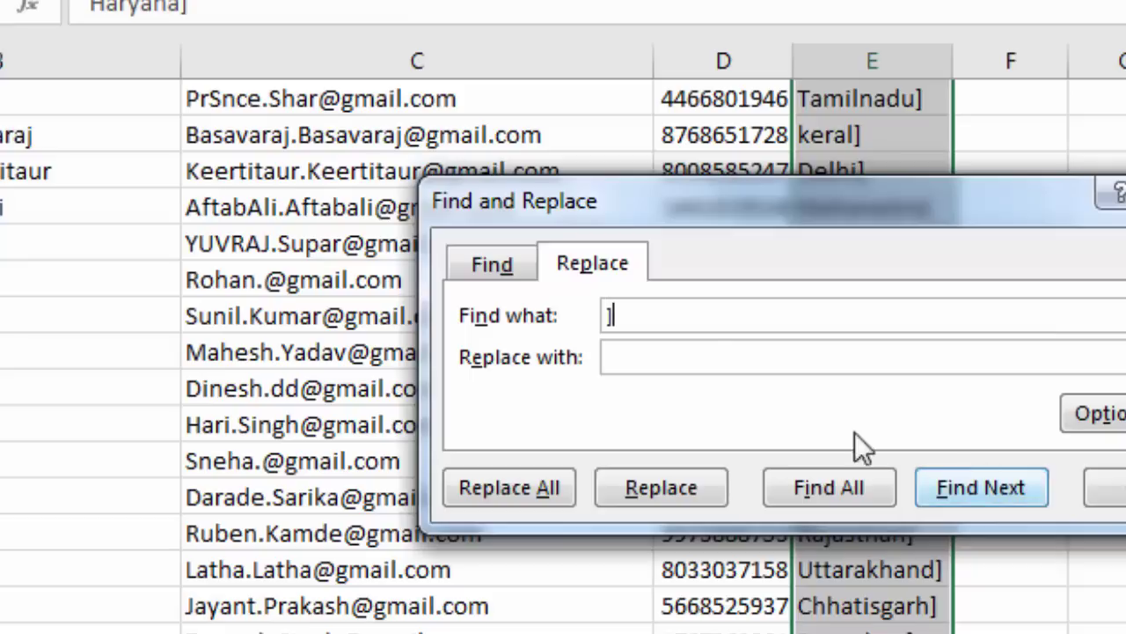
pyautogui.click(705, 361)
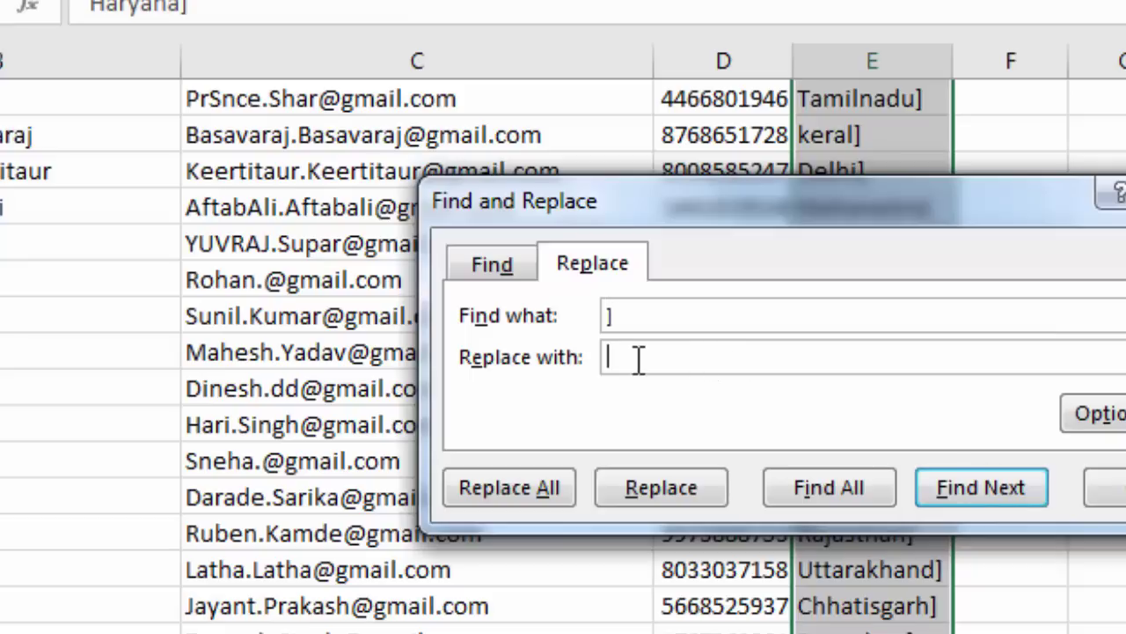
pyautogui.click(521, 491)
pyautogui.click(890, 449)
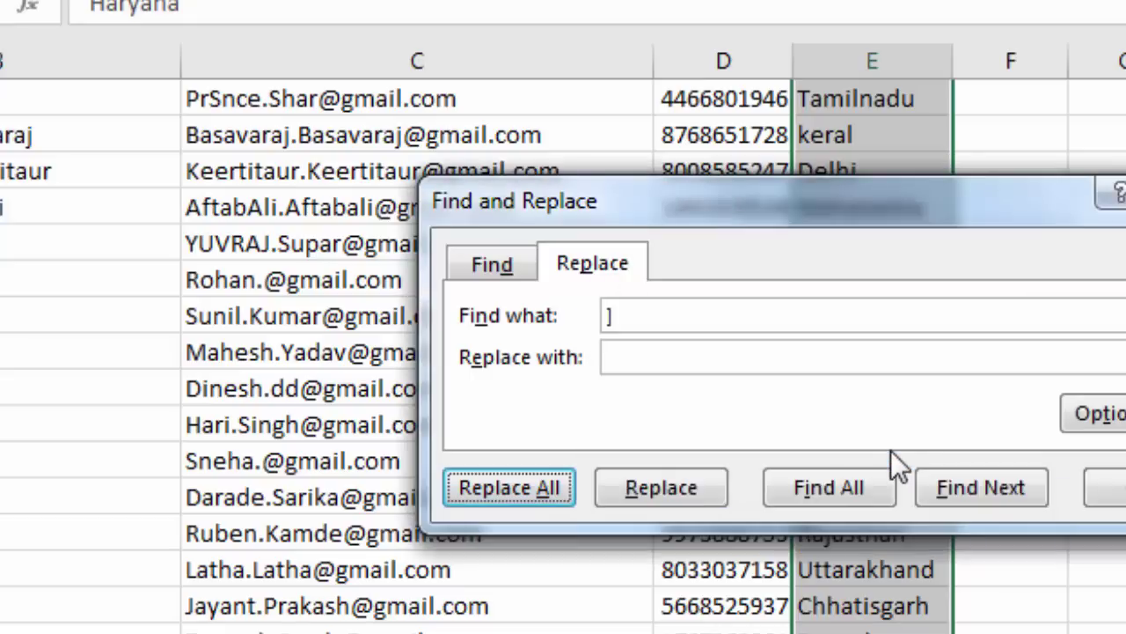
pyautogui.click(1111, 489)
# Review the State column from the top to confirm the state names are clean.
pyautogui.click(887, 394)
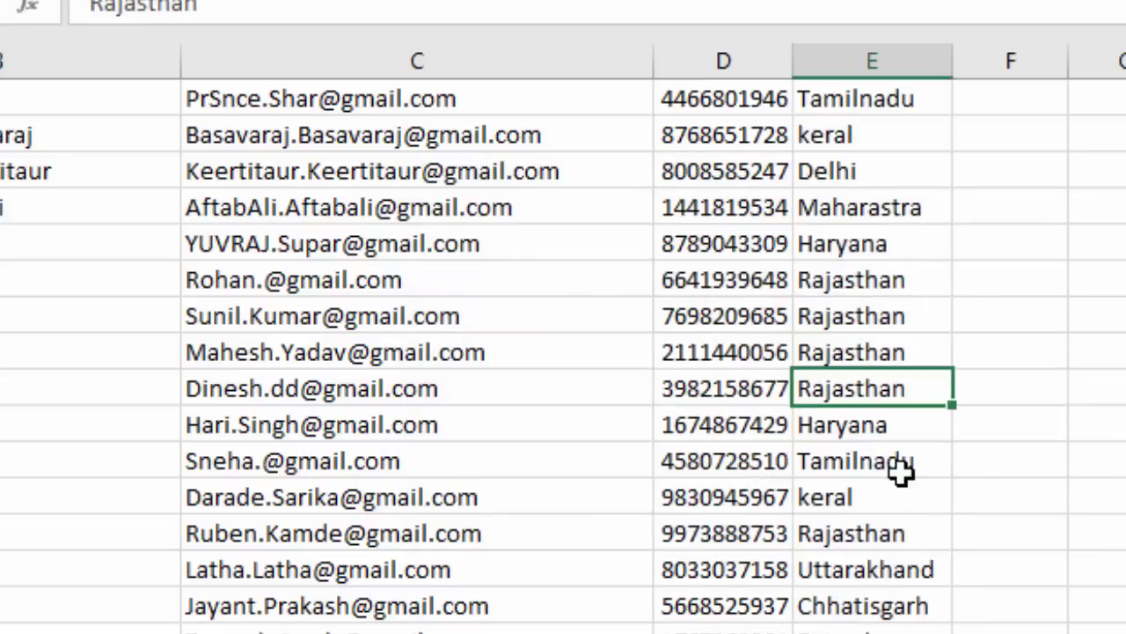
pyautogui.scroll(-10, 897, 471)
pyautogui.scroll(2, 891, 472)
pyautogui.scroll(3, 892, 473)
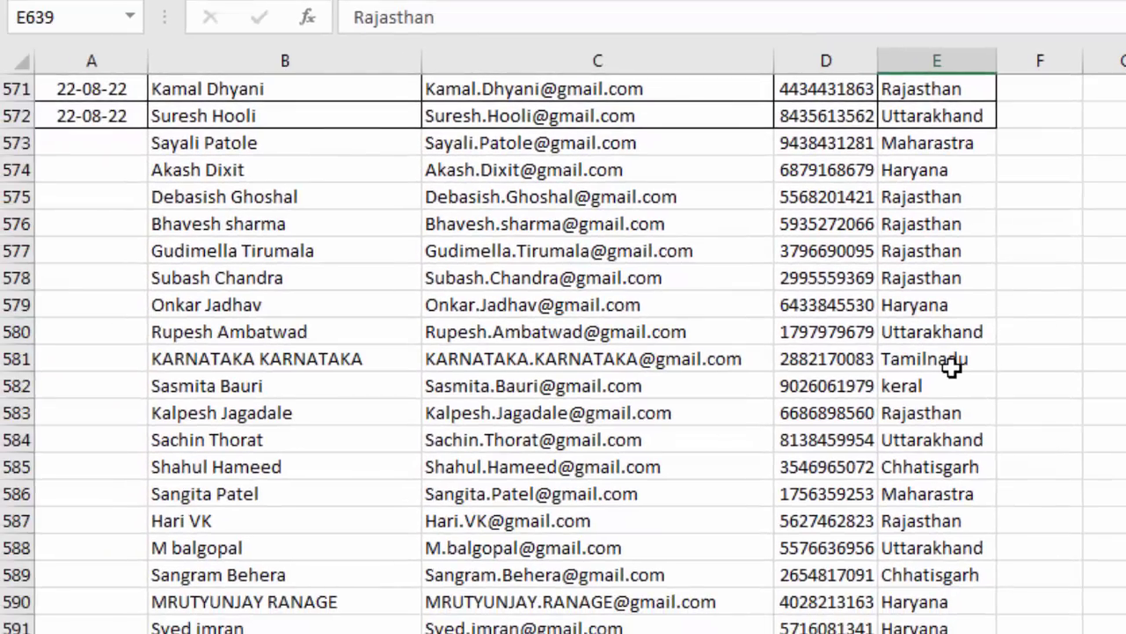
pyautogui.hotkey('ctrl', 'Up')
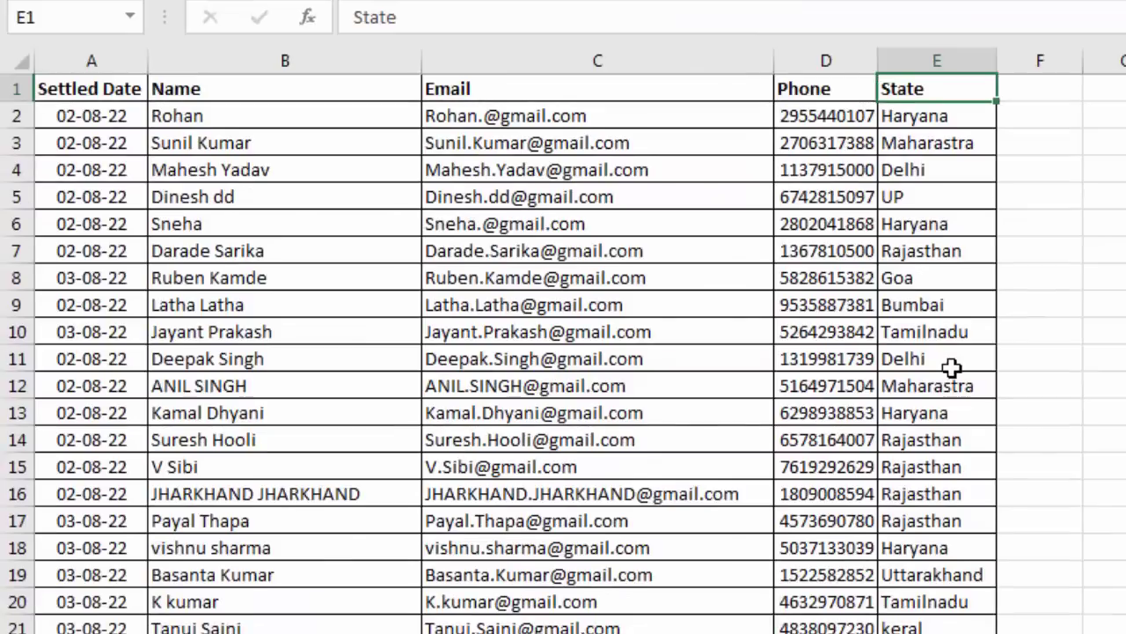
pyautogui.press('Down')
pyautogui.press('Down')
pyautogui.press('Down')
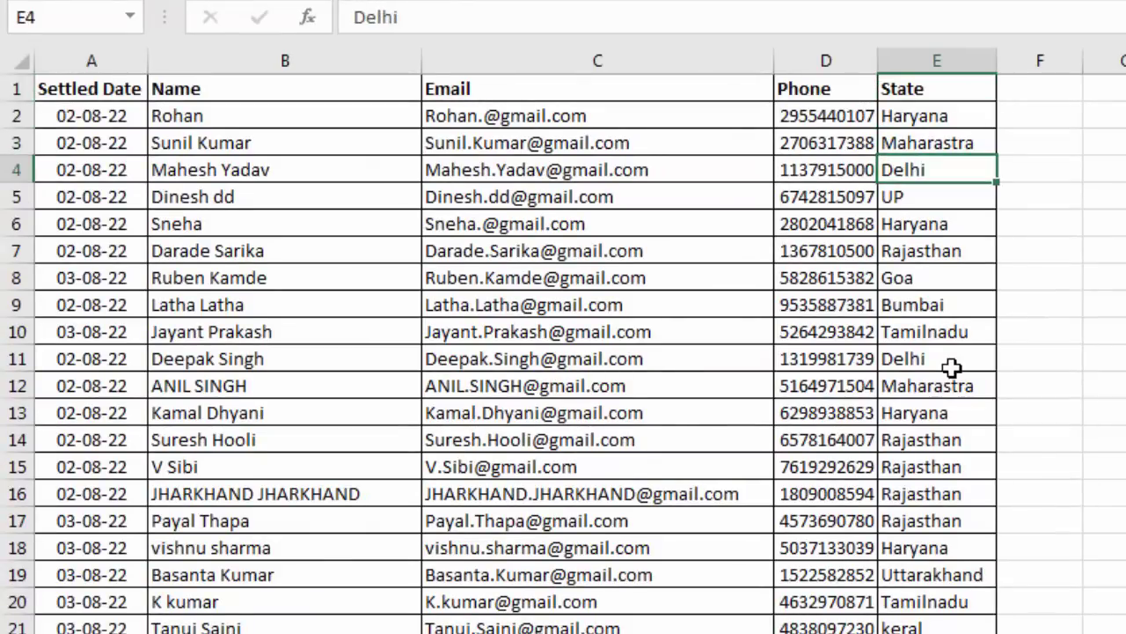